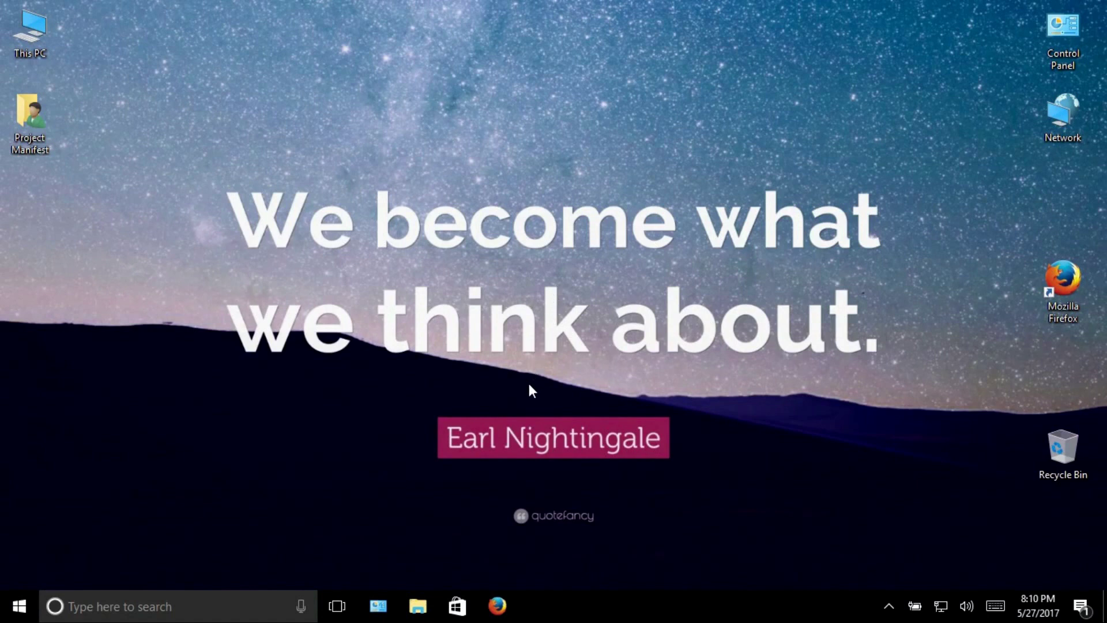
Launch Firefox and search Bing for 'rufus download'.
click(500, 610)
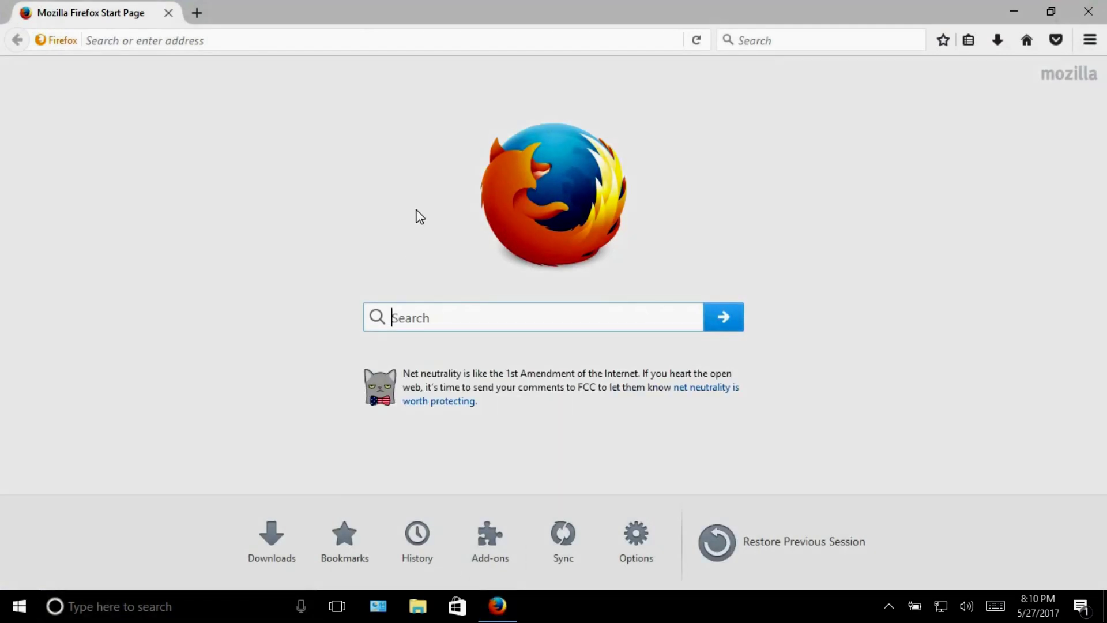
click(309, 40)
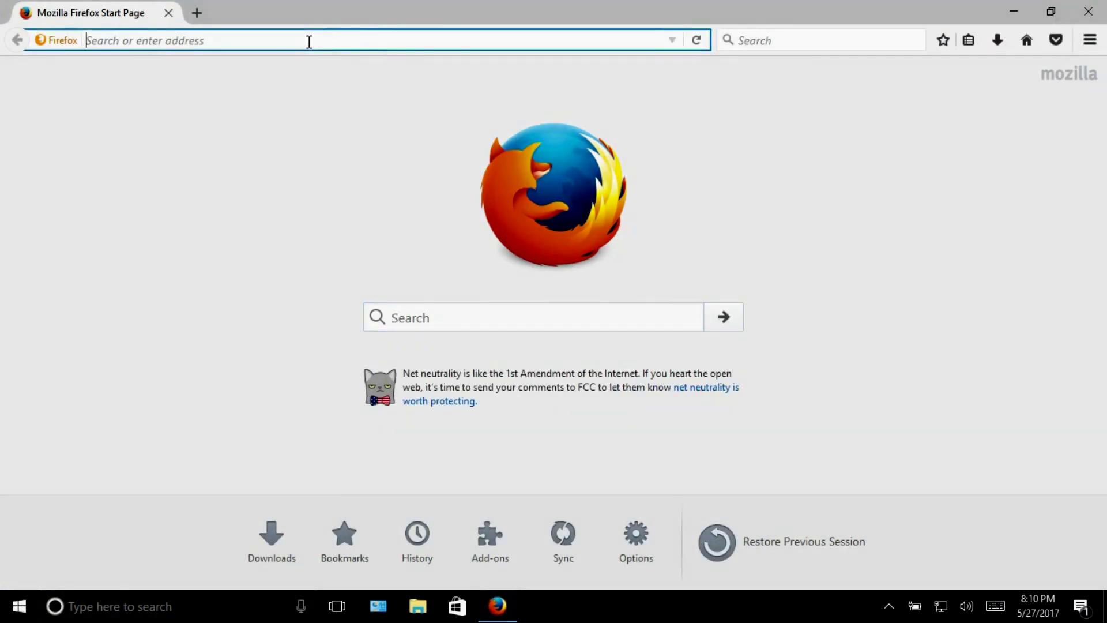
text(rufus d)
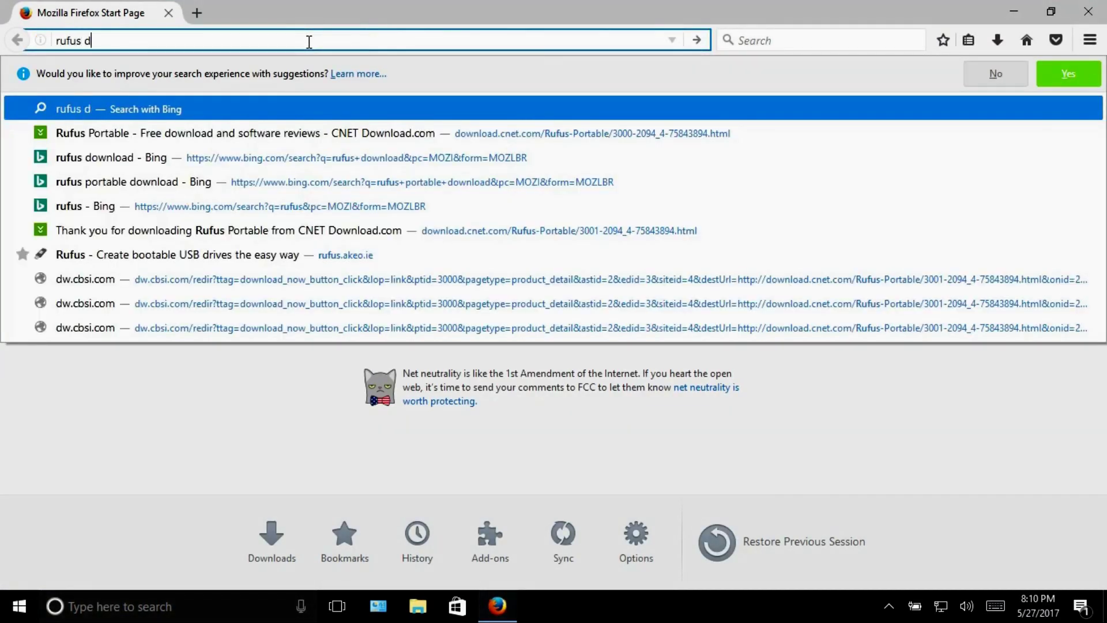
text(ownload)
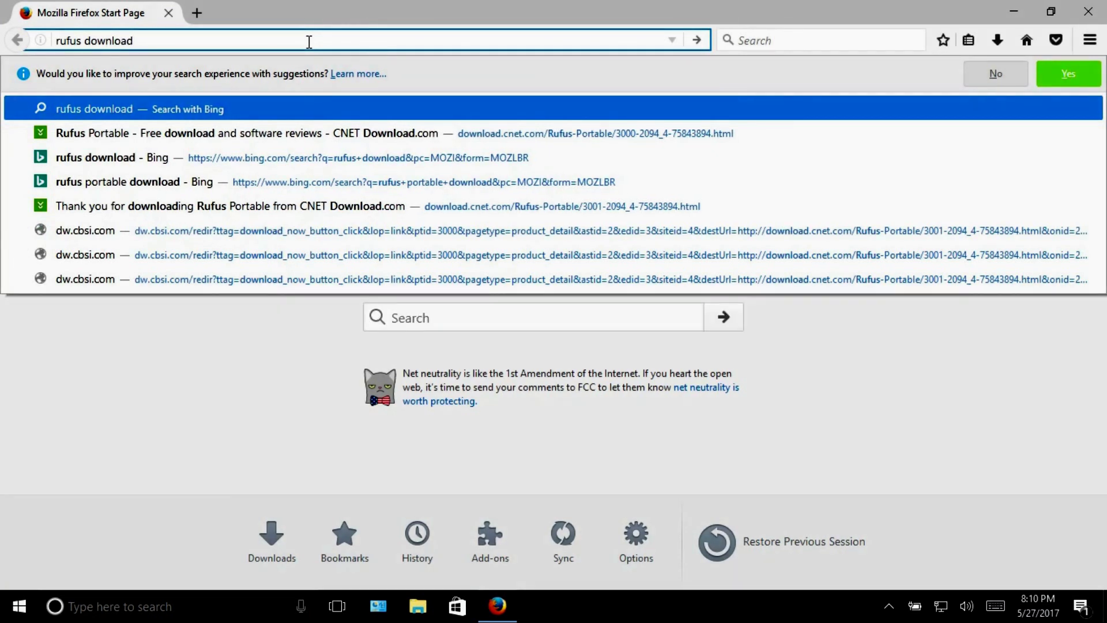
key(Return)
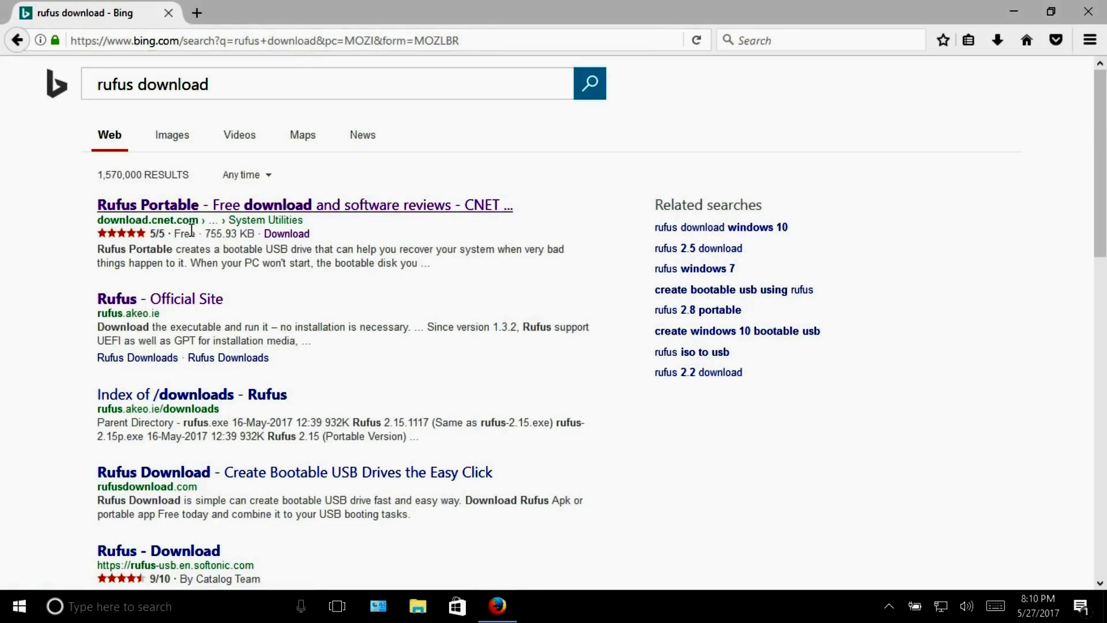
Download and save rufus-2.15.exe from the official Rufus website.
click(167, 299)
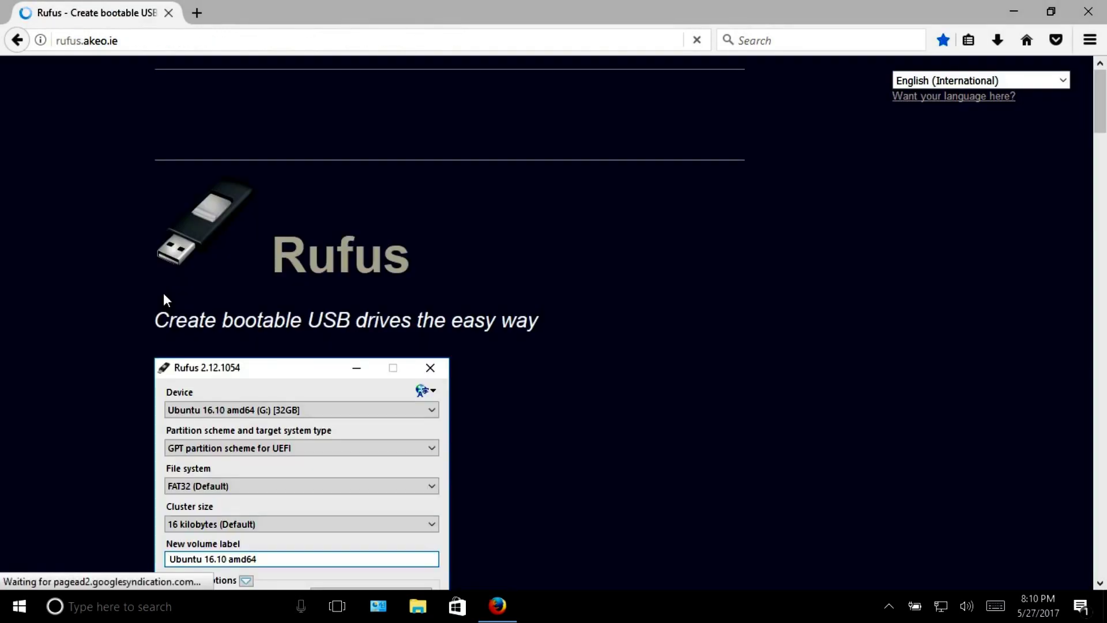
scroll(164, 300, down, 3)
scroll(163, 293, down, 10)
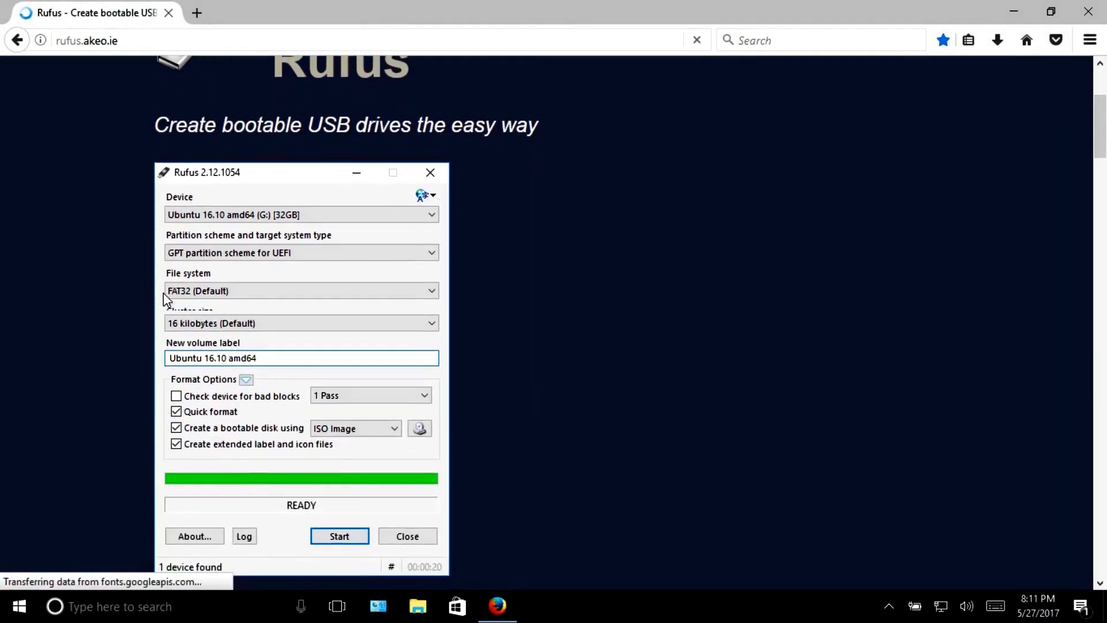
scroll(164, 292, down, 3)
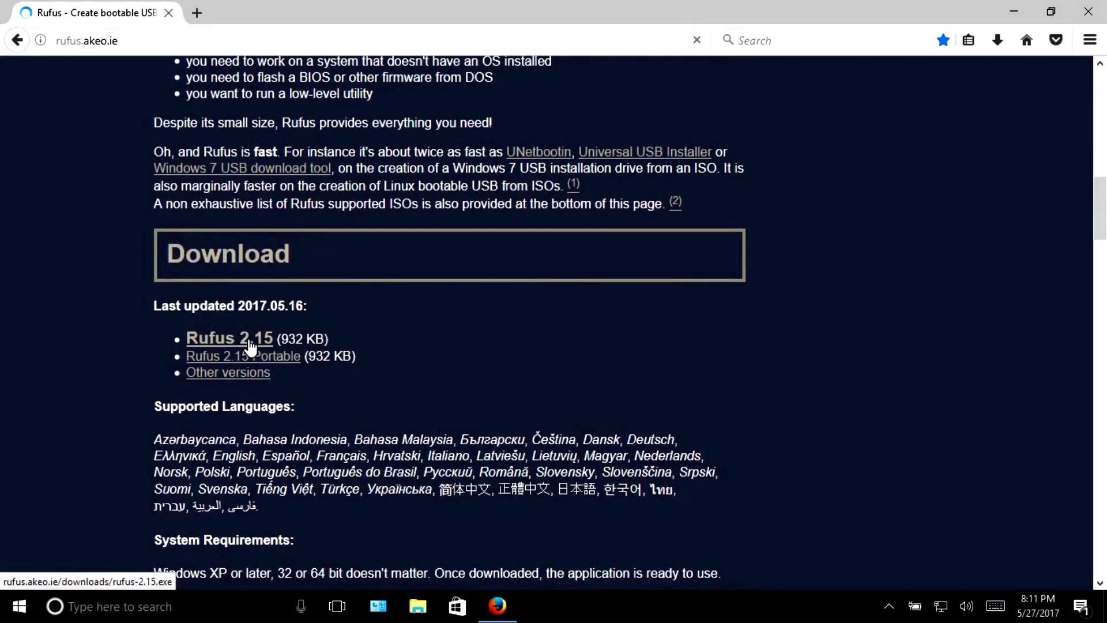
click(254, 346)
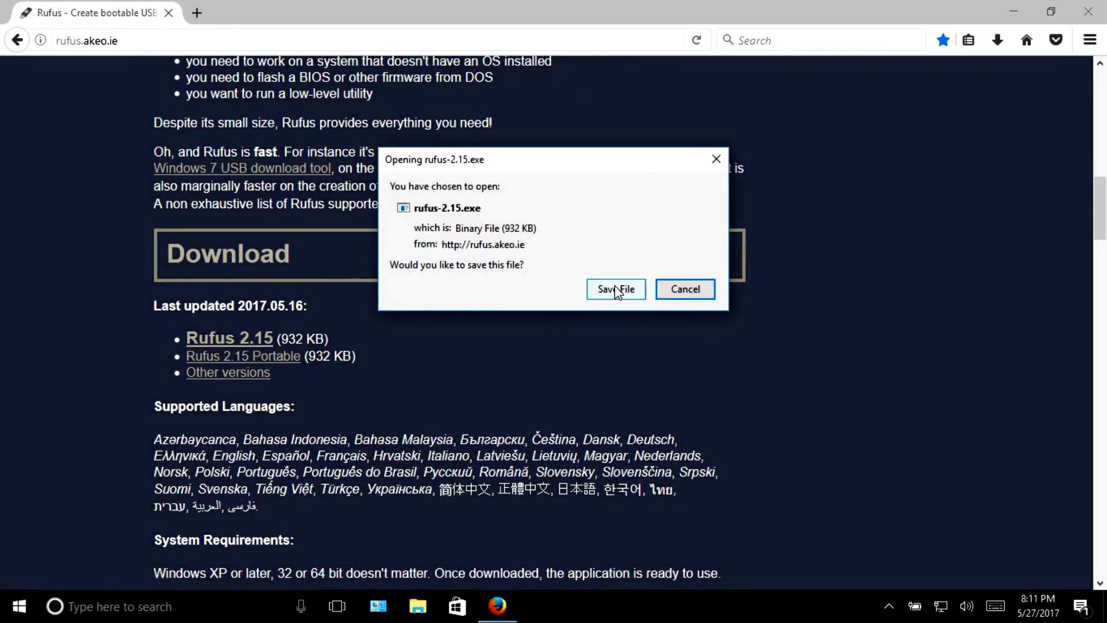
click(615, 286)
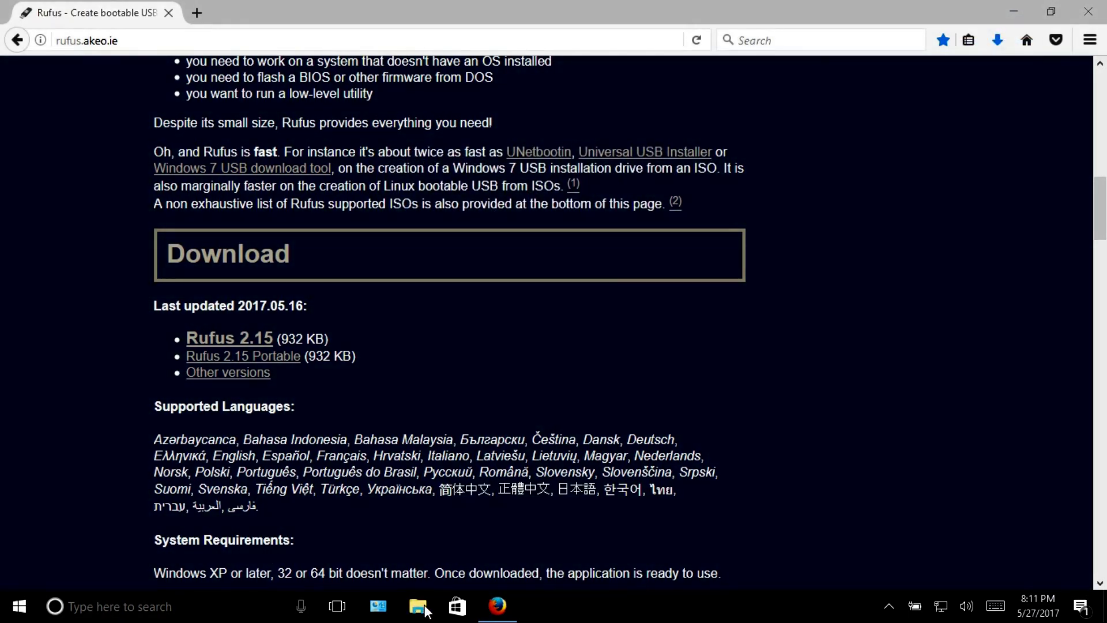
click(418, 606)
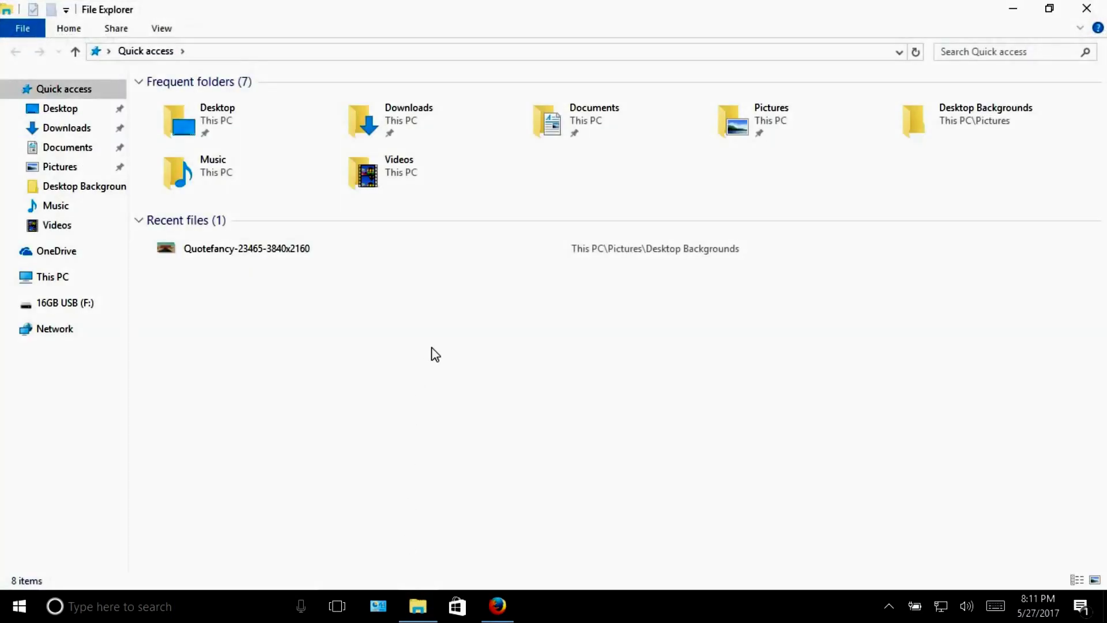
Check that rufus-2.15 is in the Downloads folder, then minimize File Explorer.
double_click(402, 121)
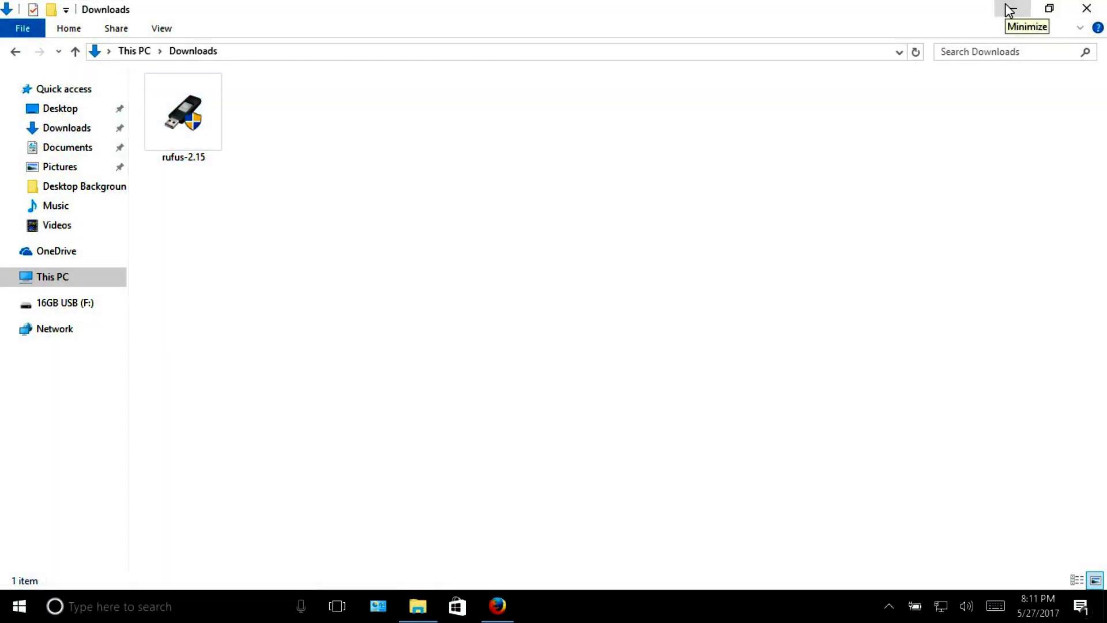
click(1012, 9)
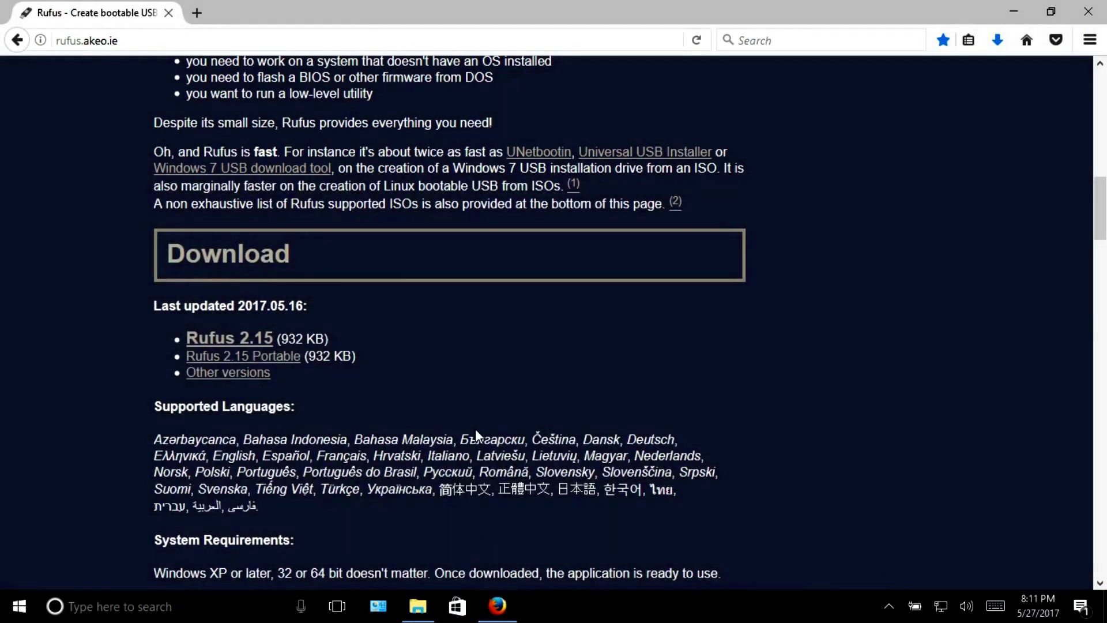
click(226, 41)
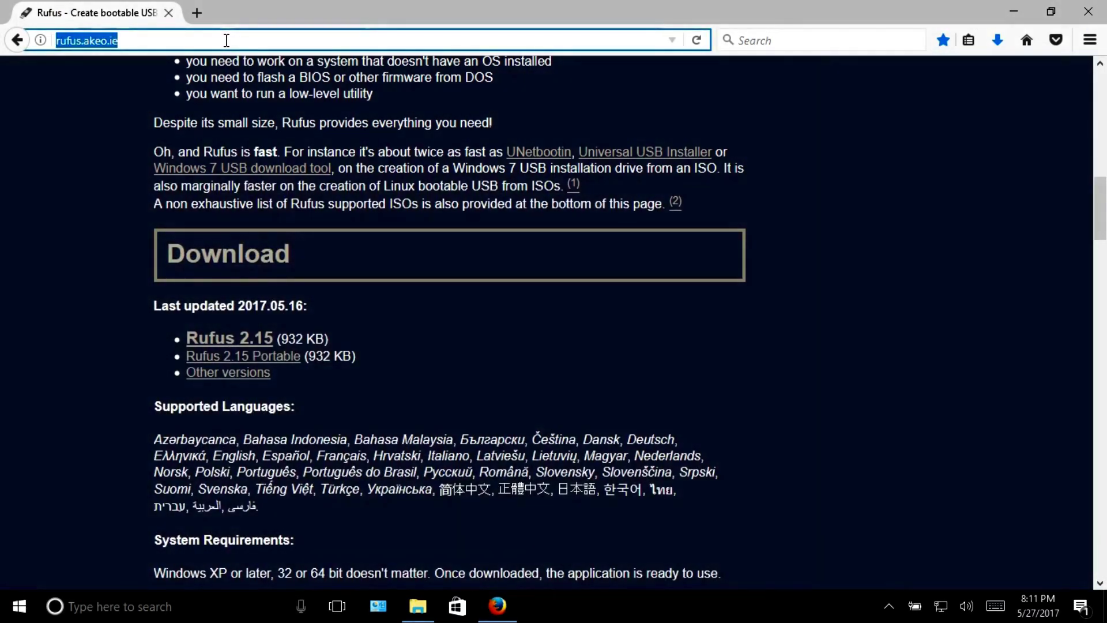
text(www.ubuntu.com/)
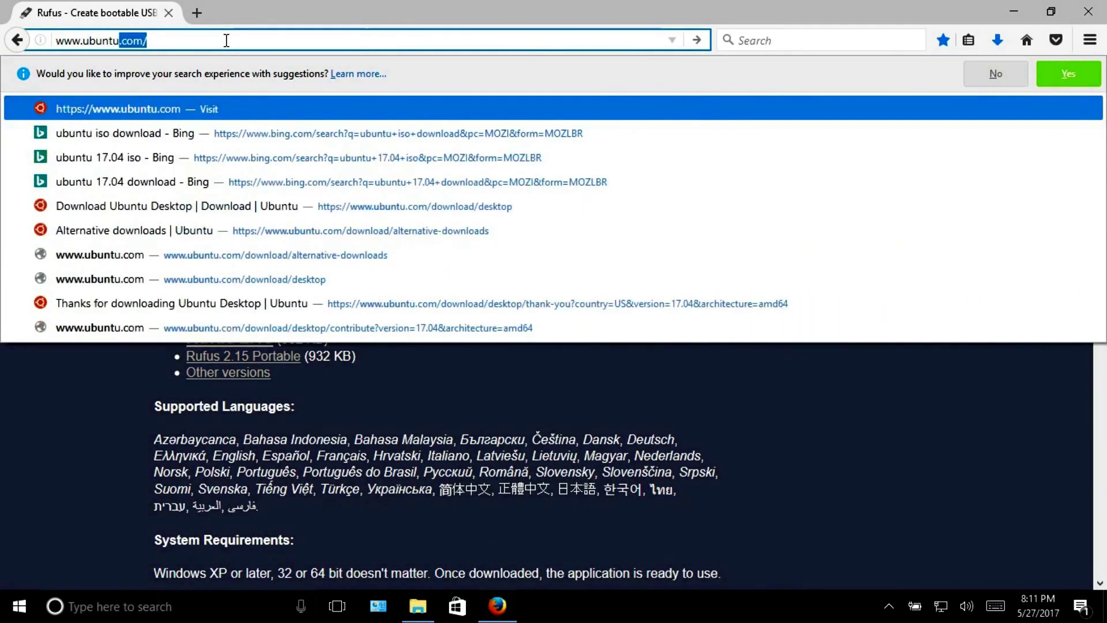
key(Return)
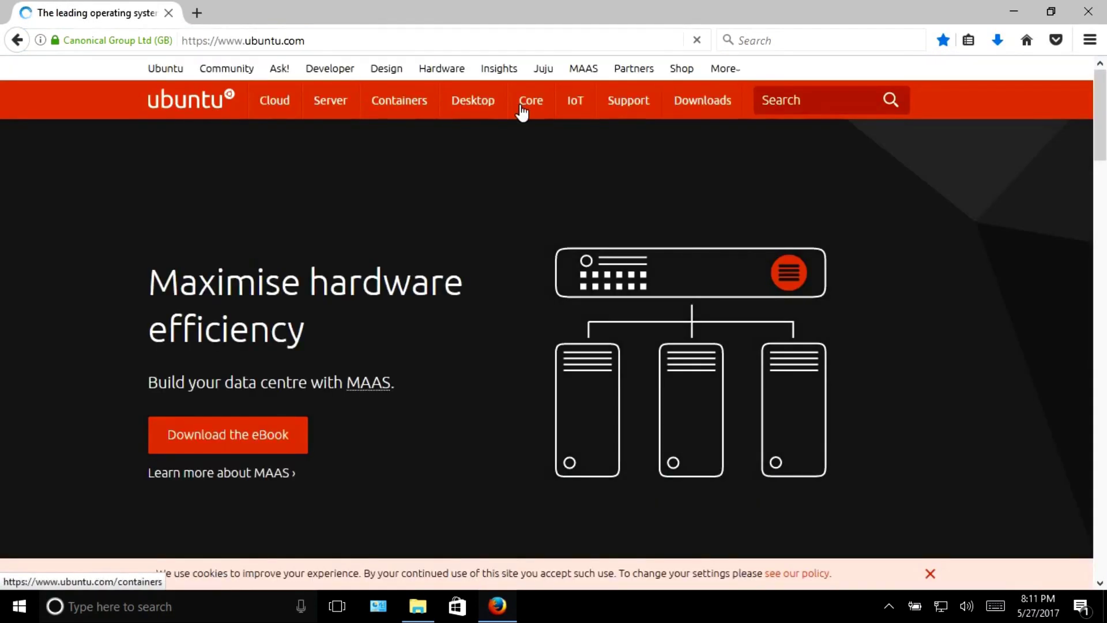
Open the Ubuntu Desktop download page and choose the Ubuntu 17.04 download.
mouse_move(705, 107)
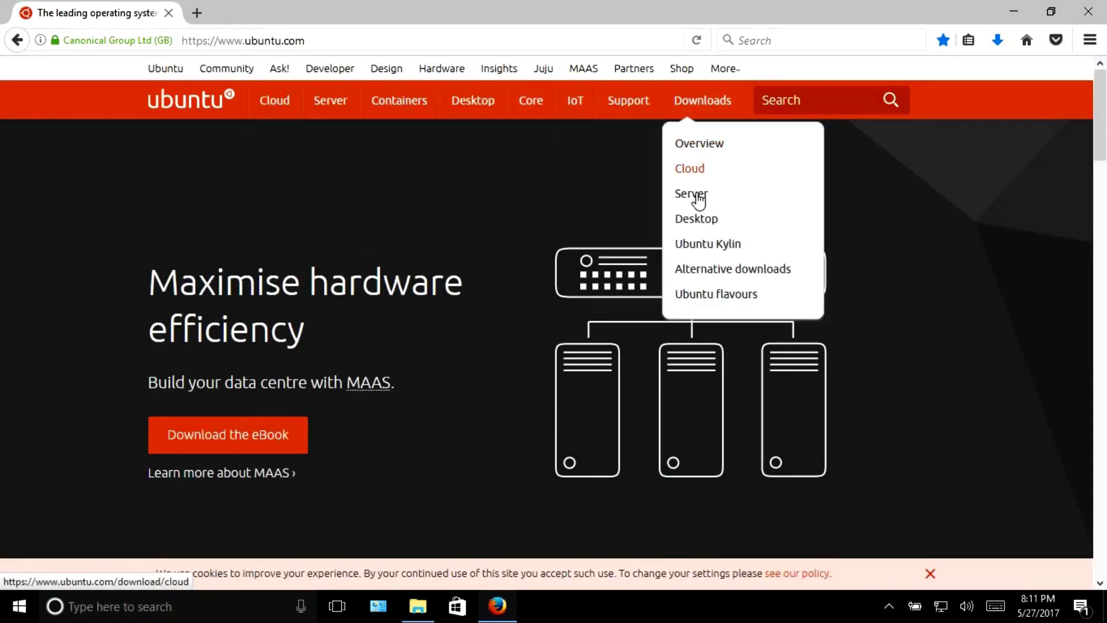
click(694, 225)
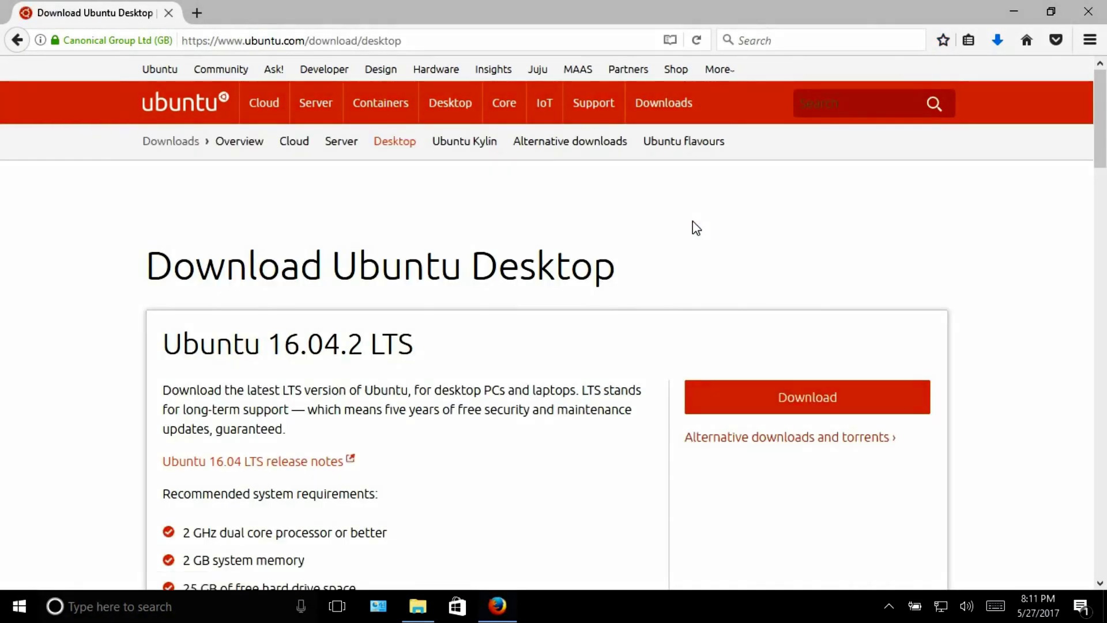
scroll(436, 283, down, 2)
scroll(436, 283, down, 10)
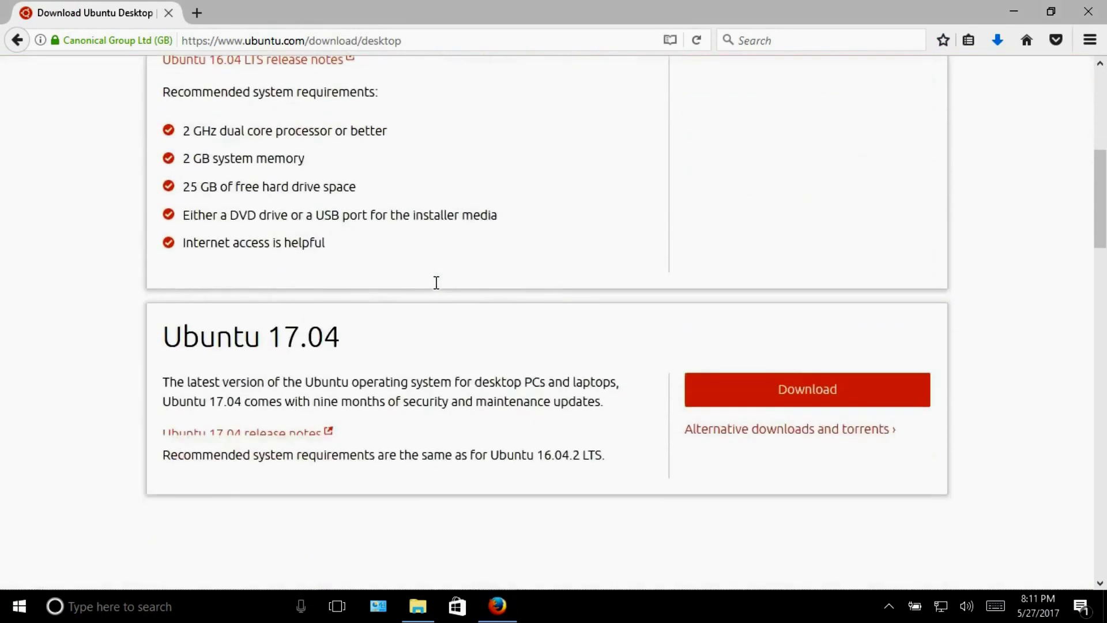
scroll(437, 282, up, 3)
scroll(438, 289, up, 3)
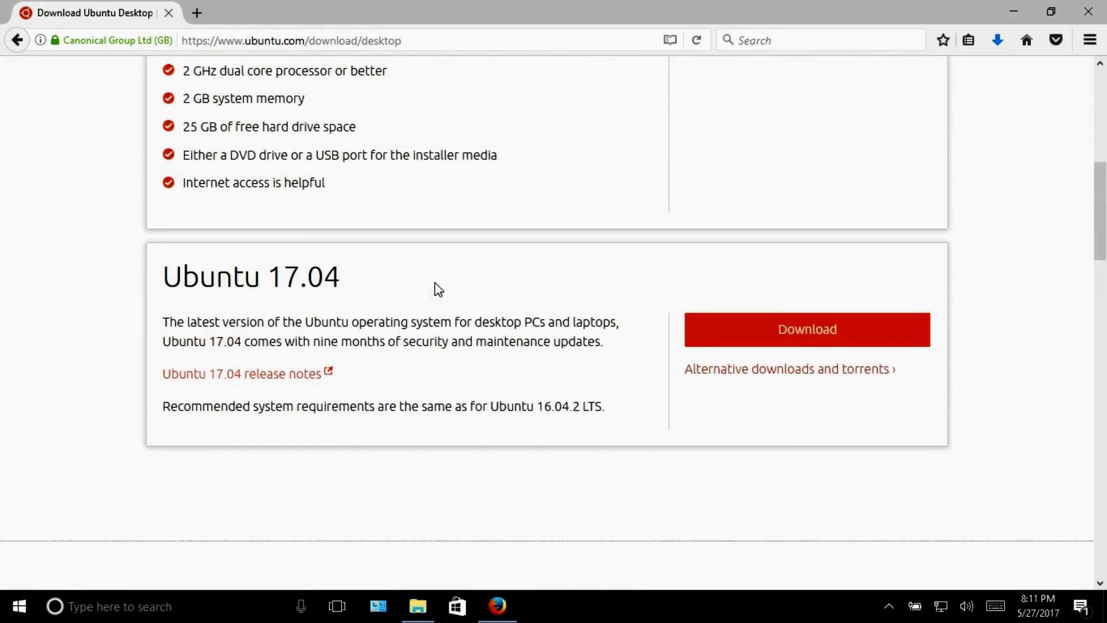
click(786, 345)
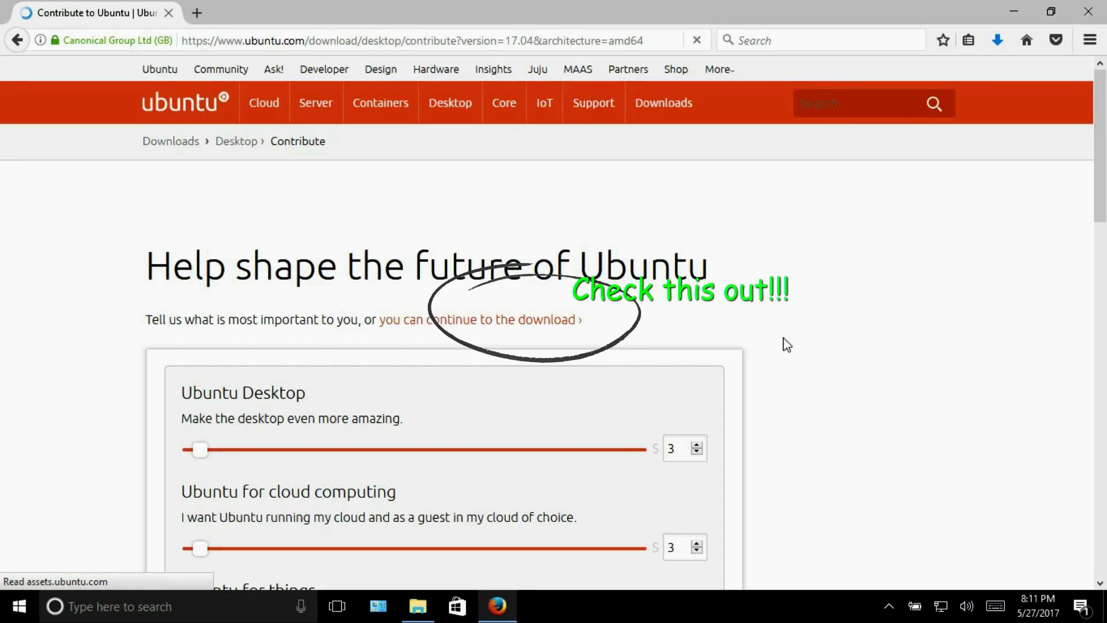
Drag every contribution slider to $0 and continue to the download without contributing.
scroll(786, 345, down, 3)
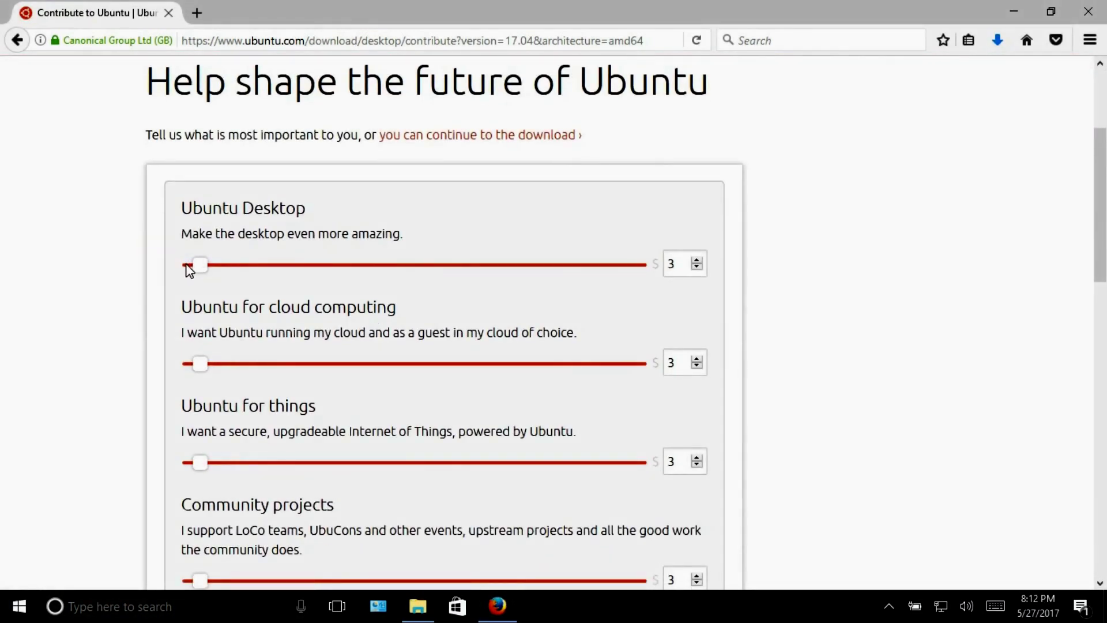
drag(187, 266, 143, 263)
drag(198, 365, 143, 359)
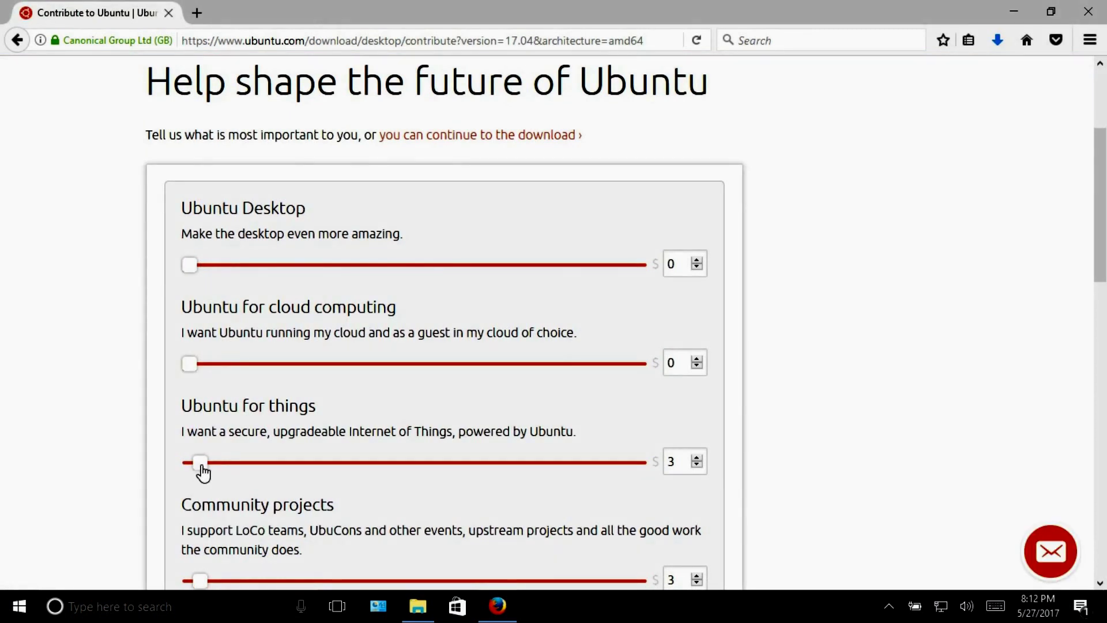
drag(201, 467, 143, 465)
scroll(143, 464, down, 6)
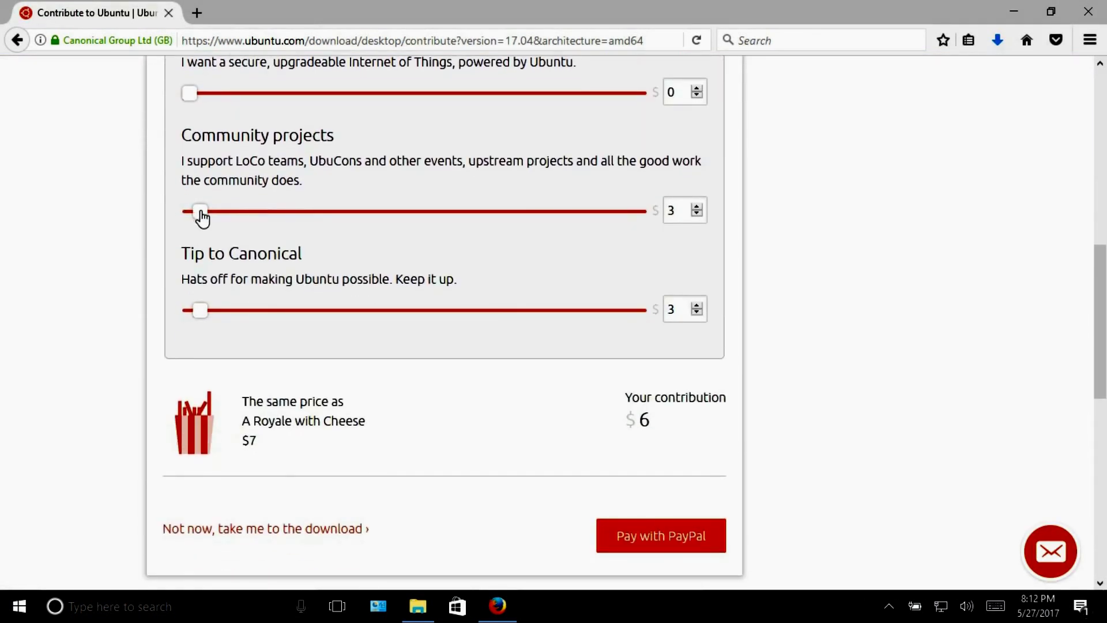
drag(200, 212, 172, 213)
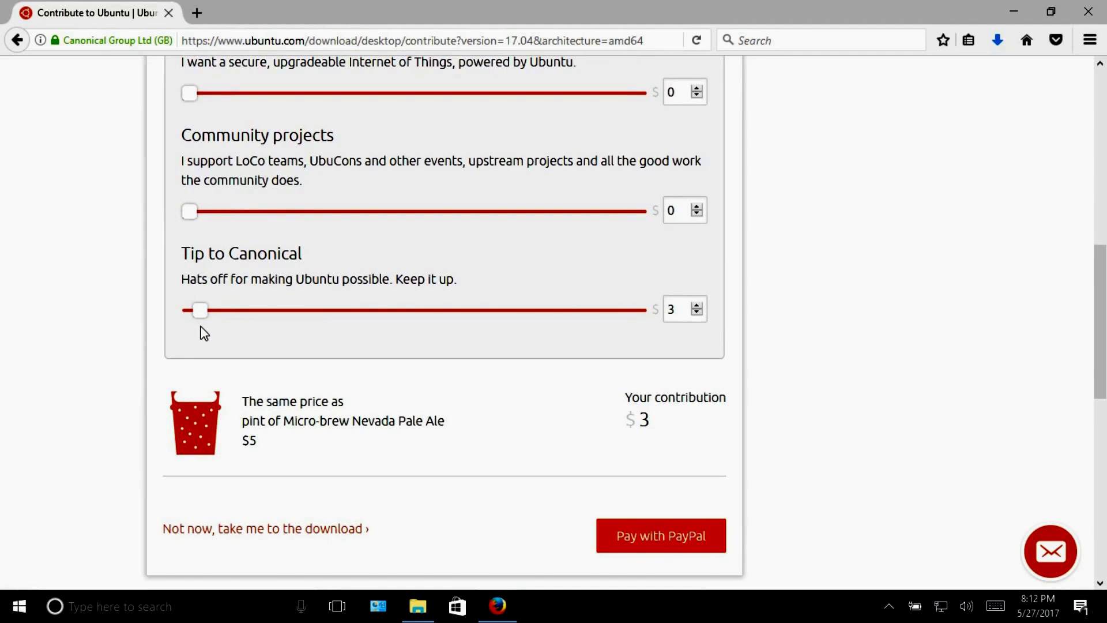
drag(198, 316, 141, 309)
scroll(495, 408, down, 5)
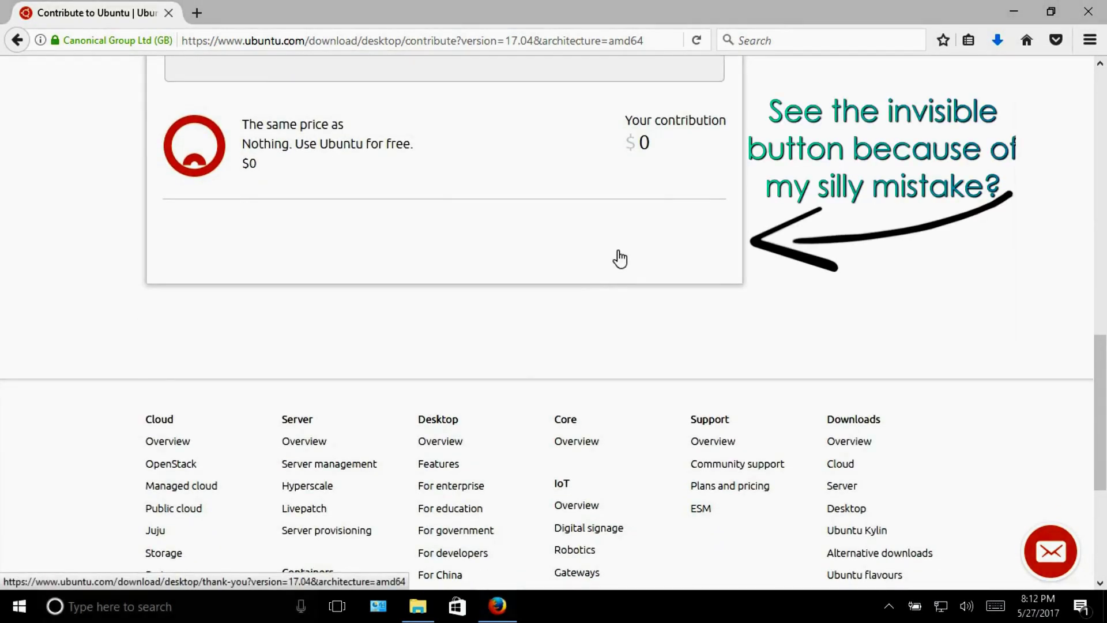
click(577, 254)
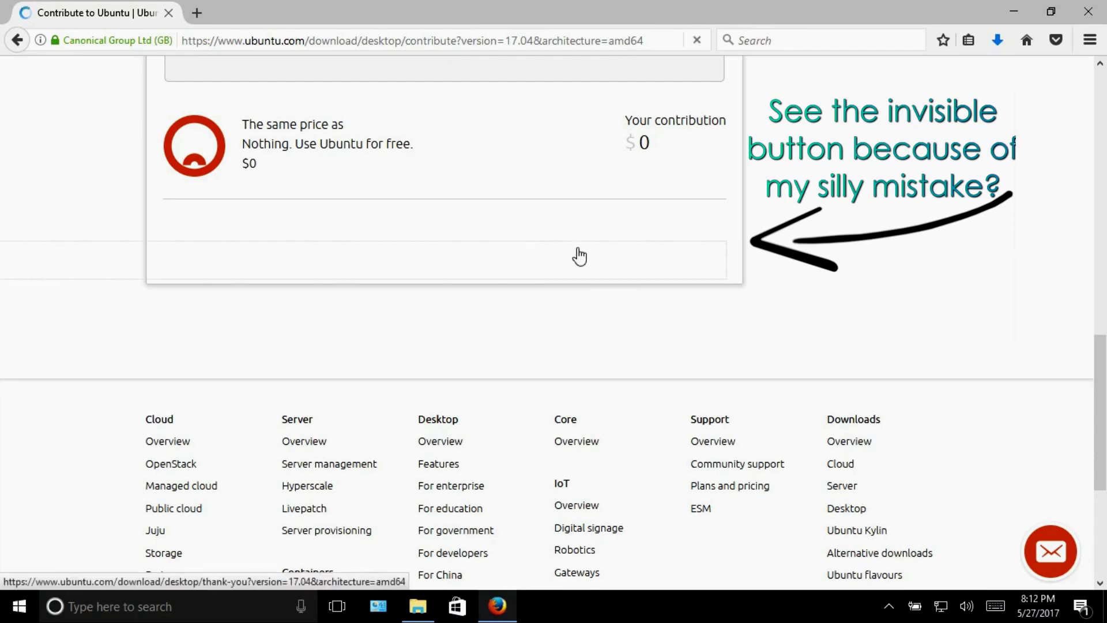
scroll(580, 255, down, 3)
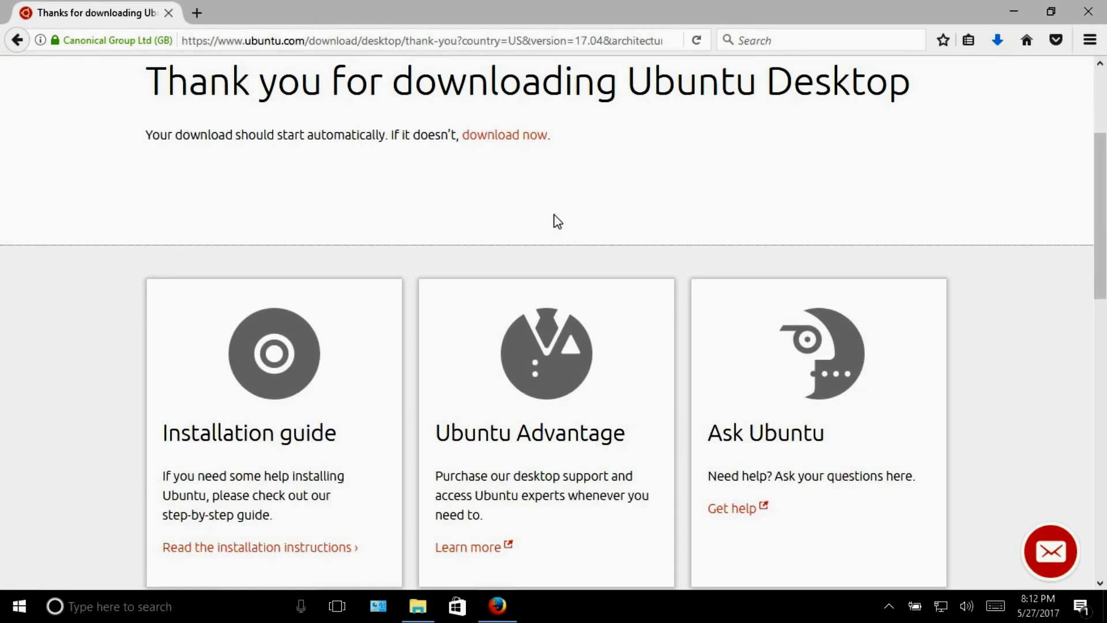
Save the ubuntu-17.04-desktop-amd64 ISO link into the Downloads folder.
right_click(518, 139)
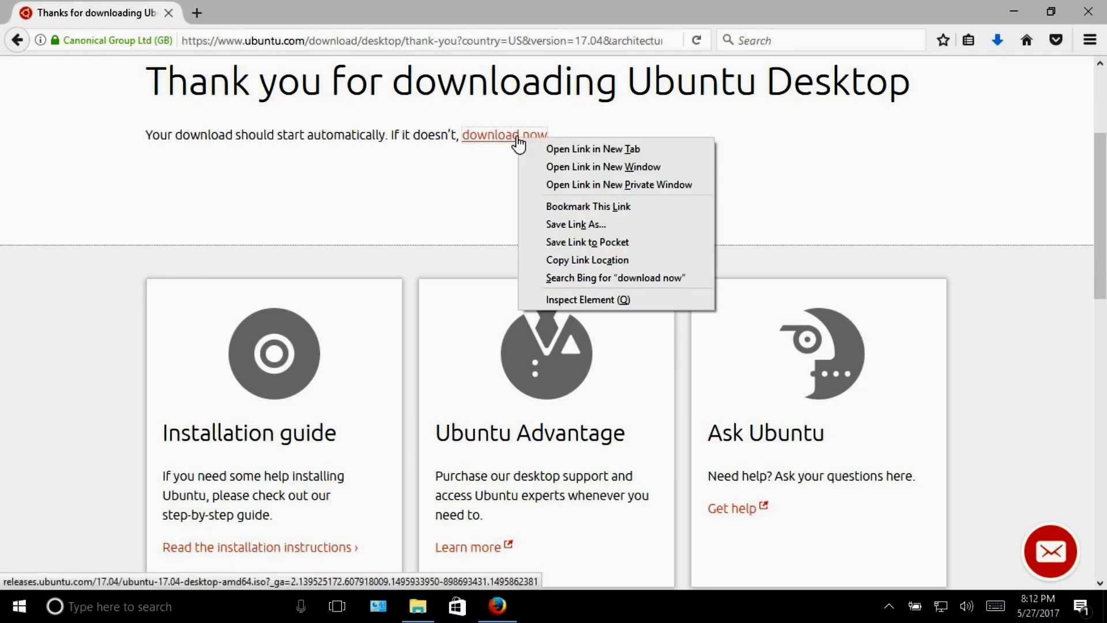
click(581, 225)
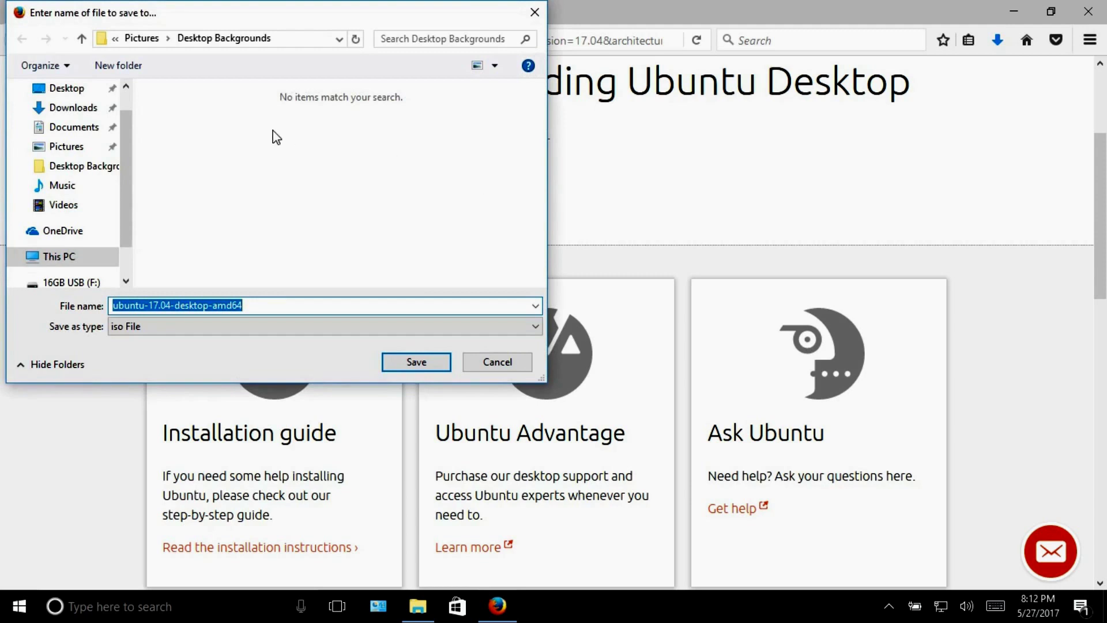
click(53, 113)
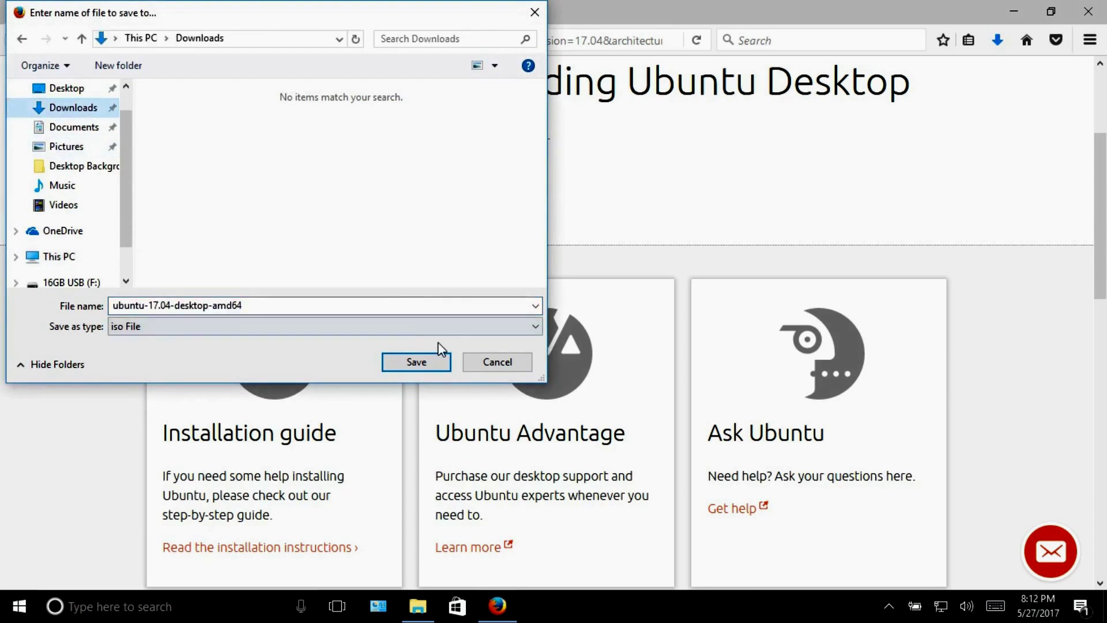
click(427, 368)
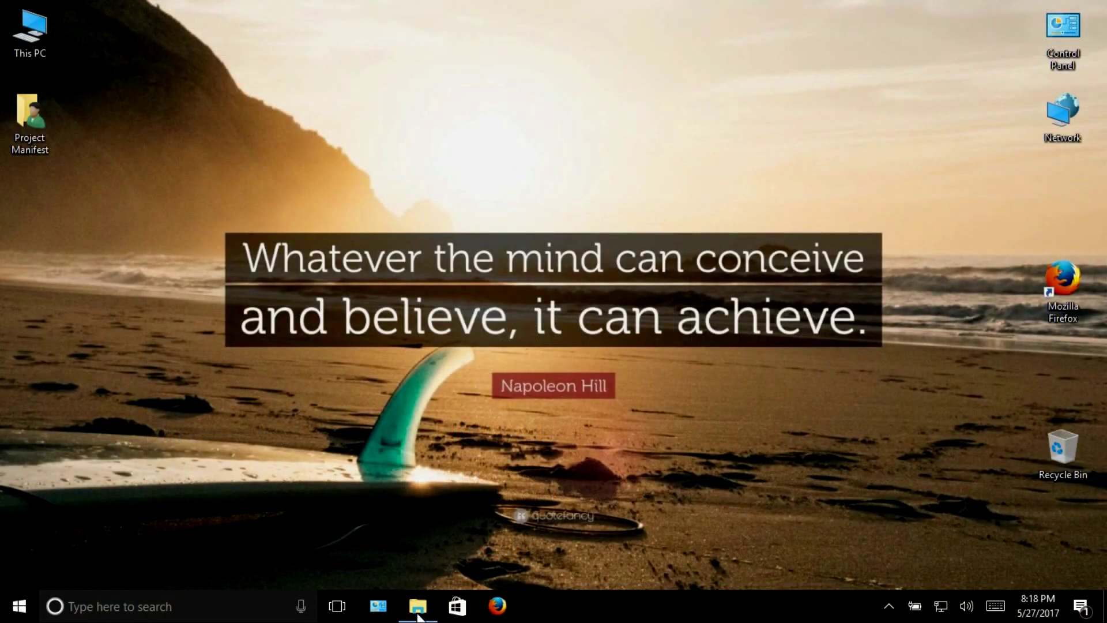
click(418, 611)
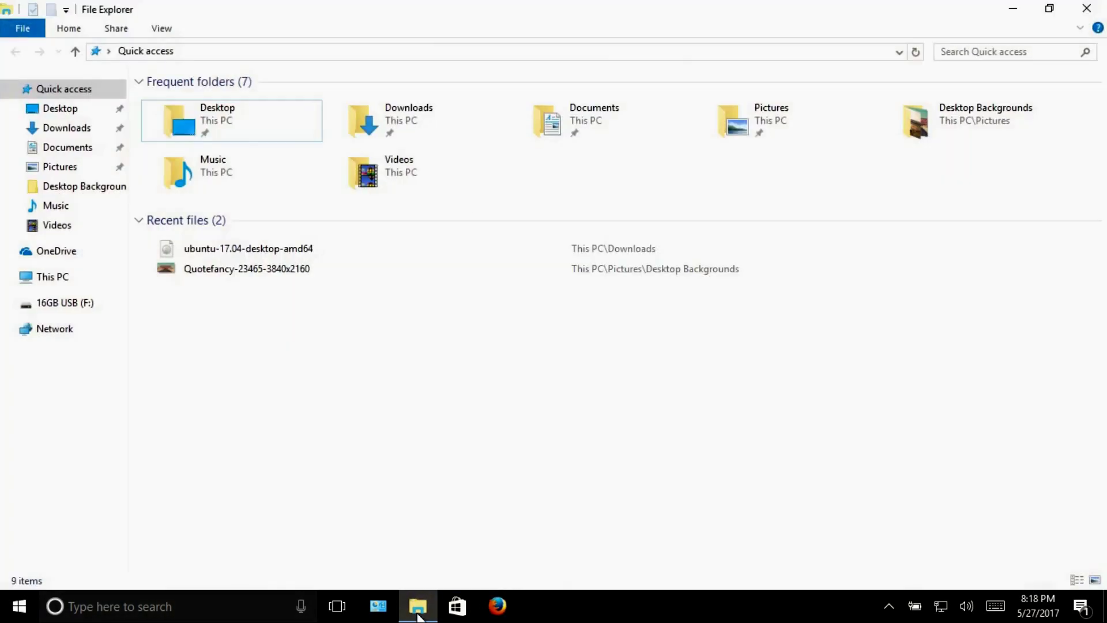
Show This PC to check the 16GB USB (F:) drive with 14.4 GB free.
click(57, 278)
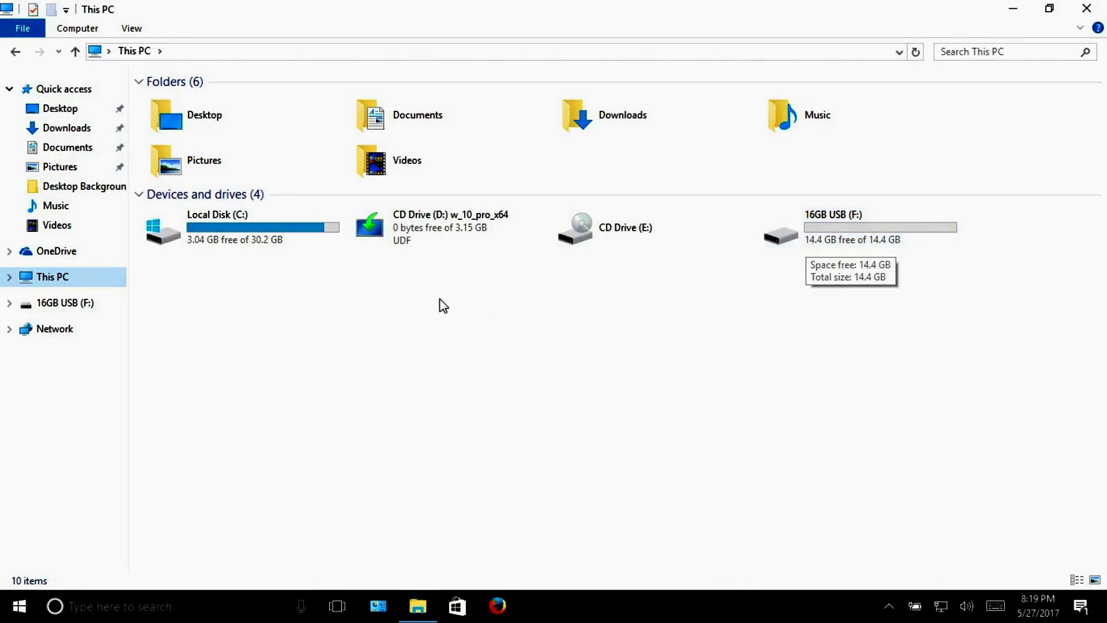
Minimize Explorer, search for cmd and run Command Prompt as administrator.
click(1013, 16)
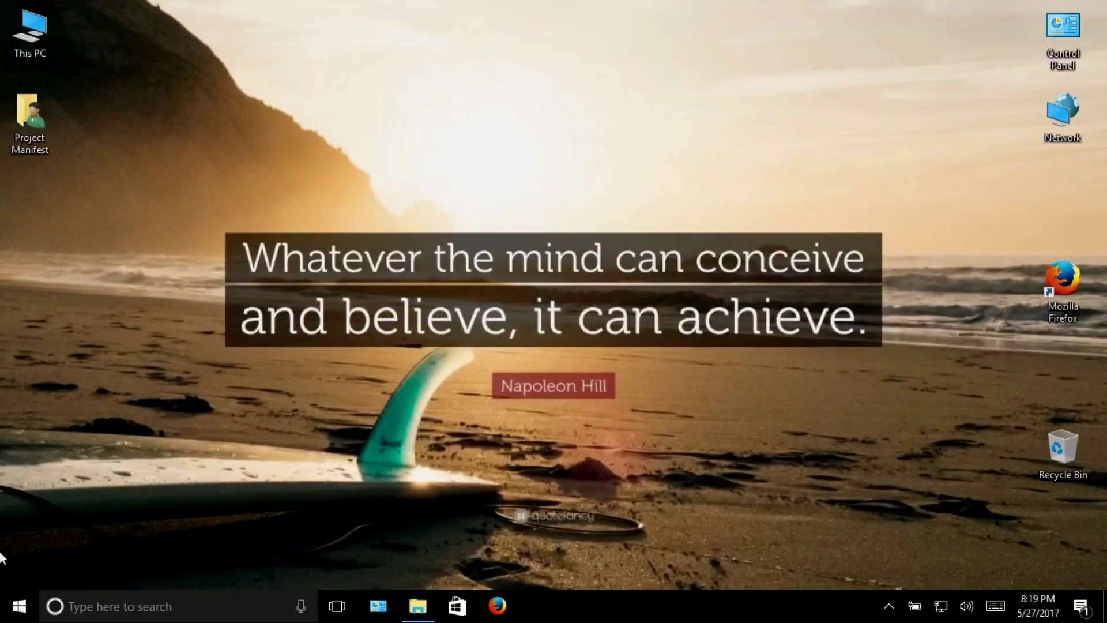
click(109, 608)
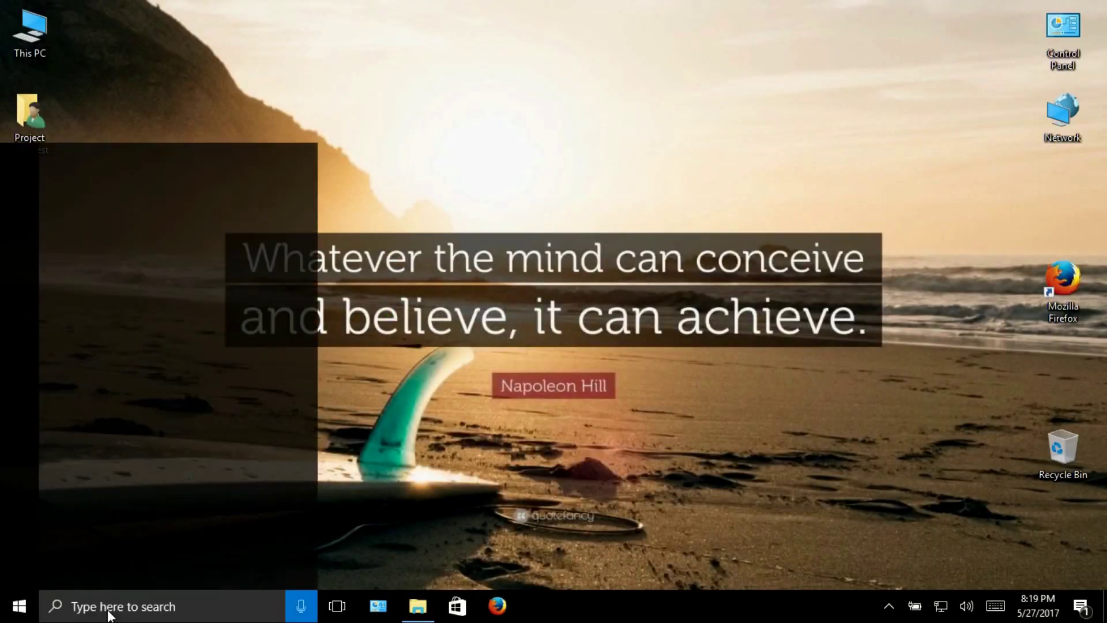
text(c)
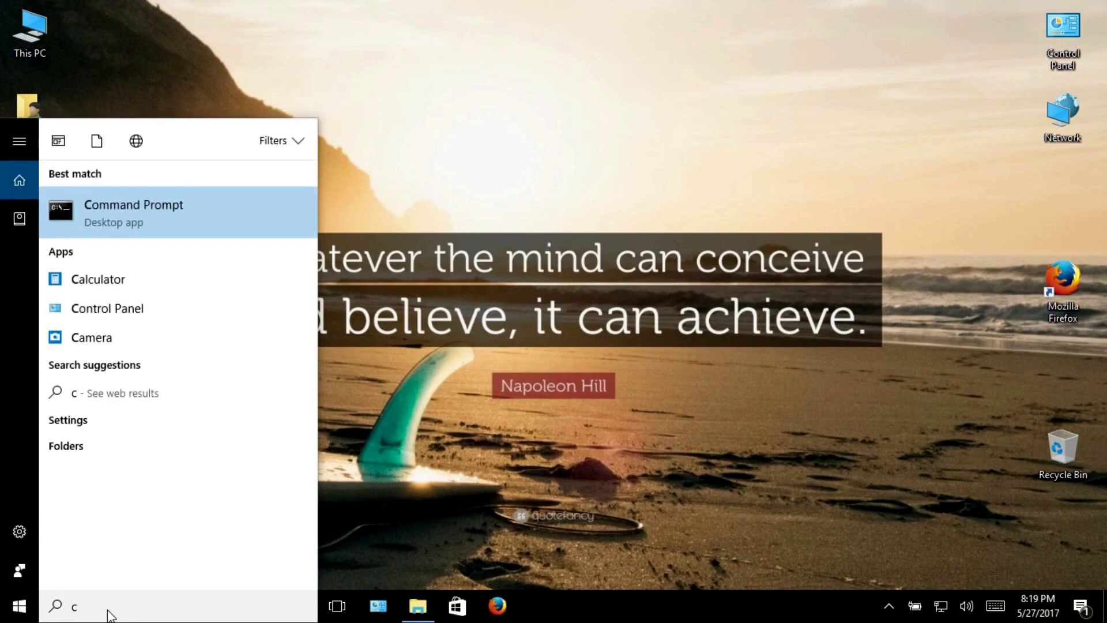
text(md)
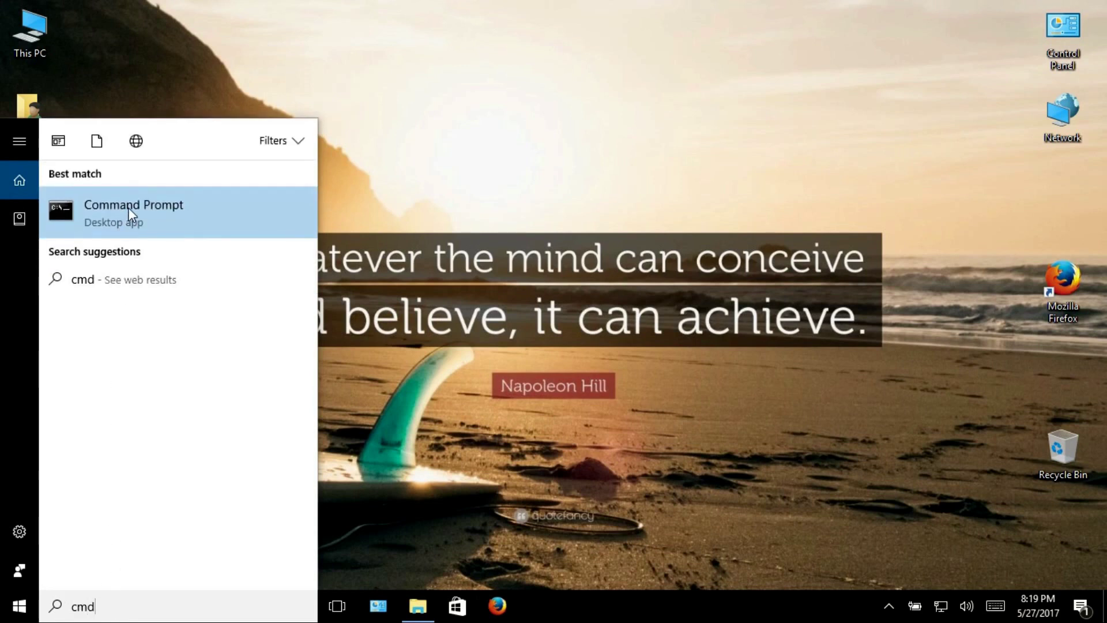
right_click(128, 208)
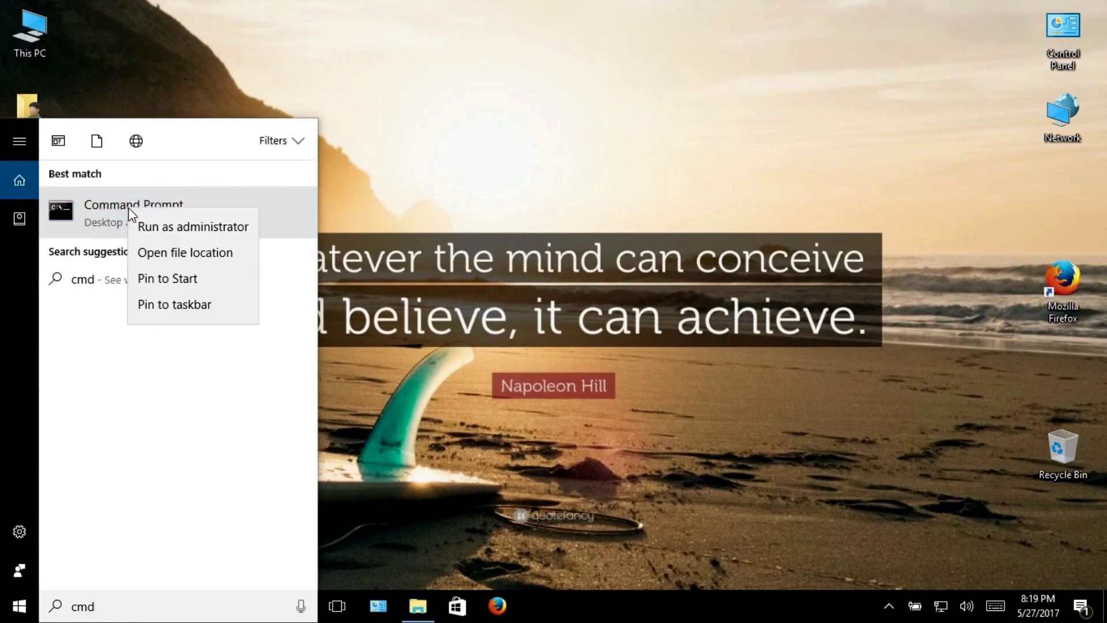
click(167, 227)
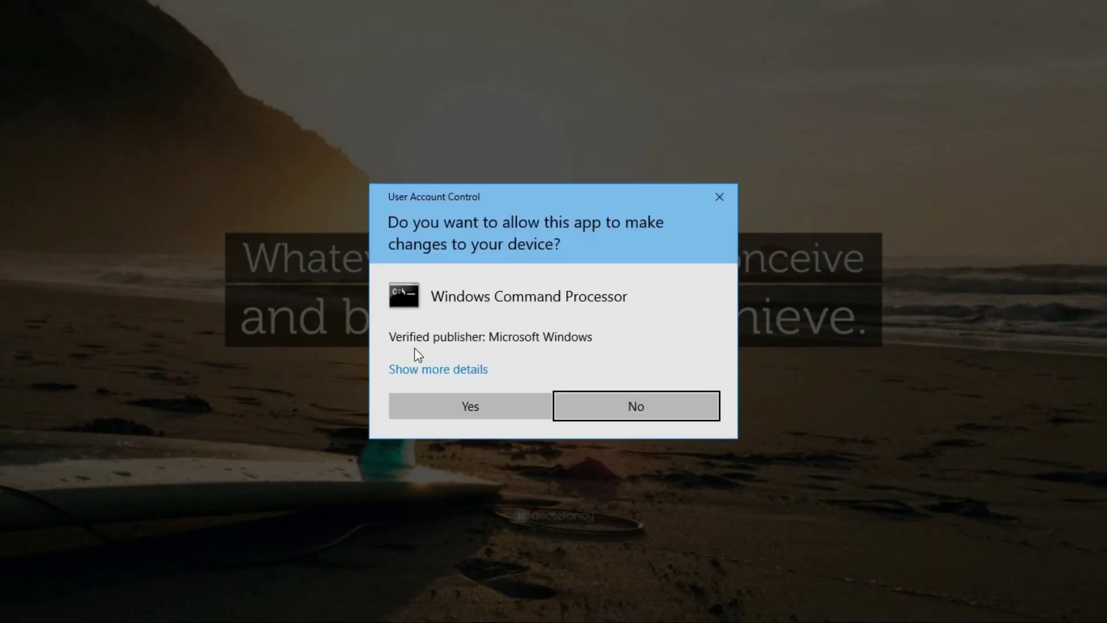
click(477, 410)
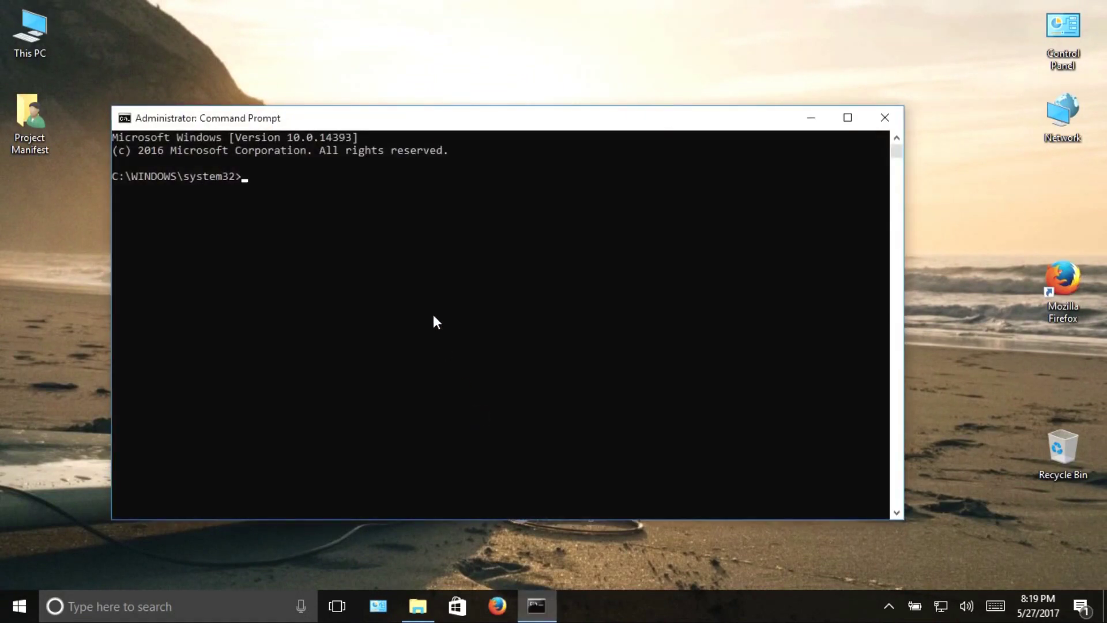
Enlarge the console with mode 700, list the disks and select disk 1.
text(mode 700)
key(Return)
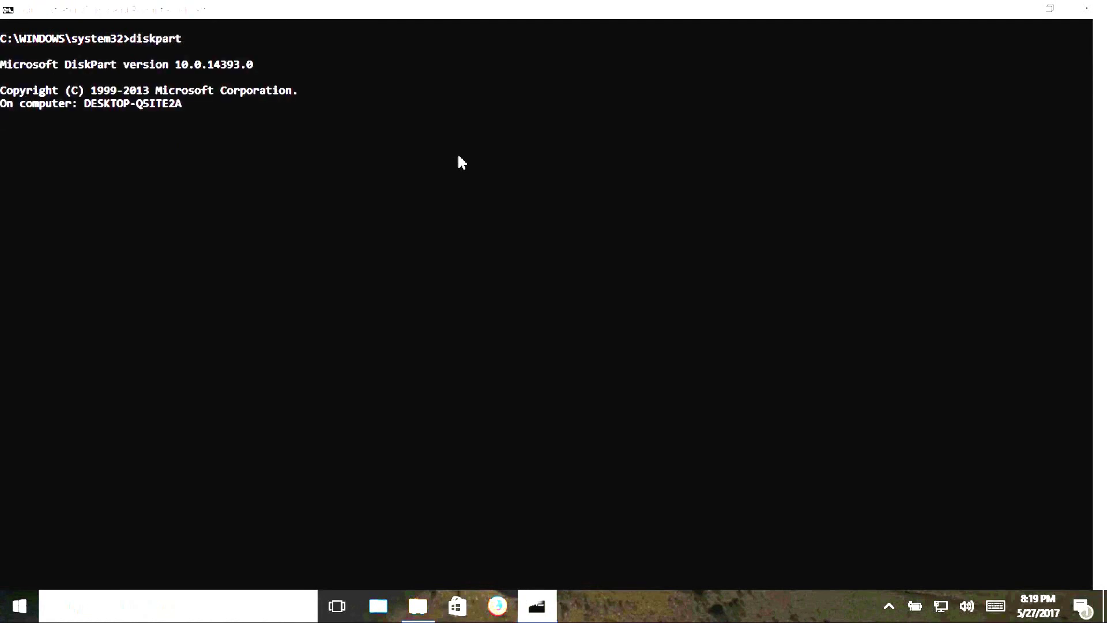
text(list disk)
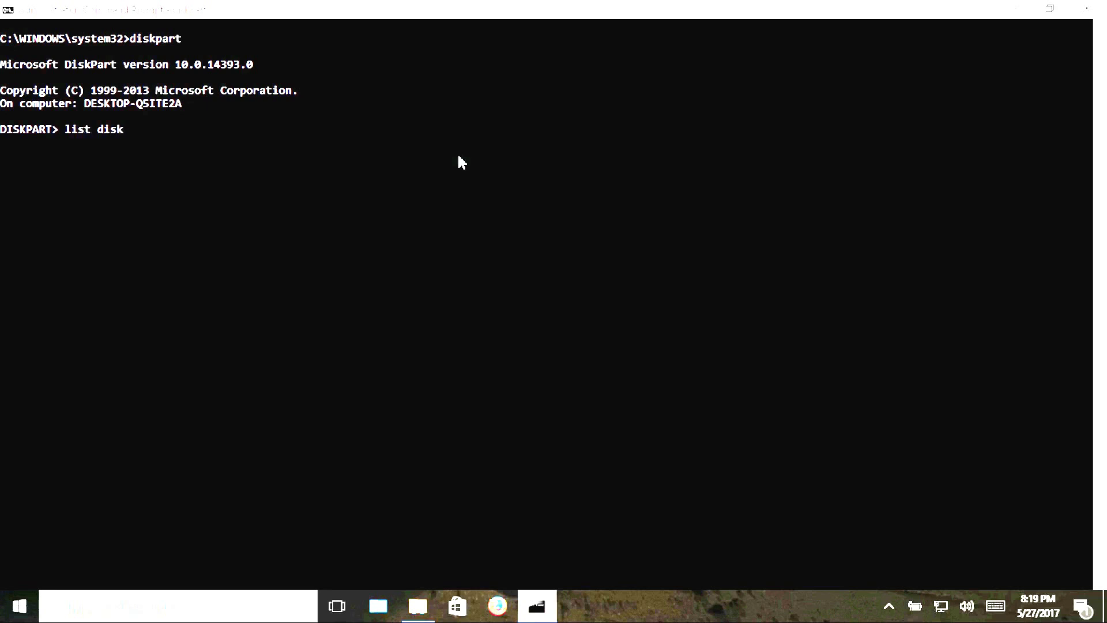
key(Return)
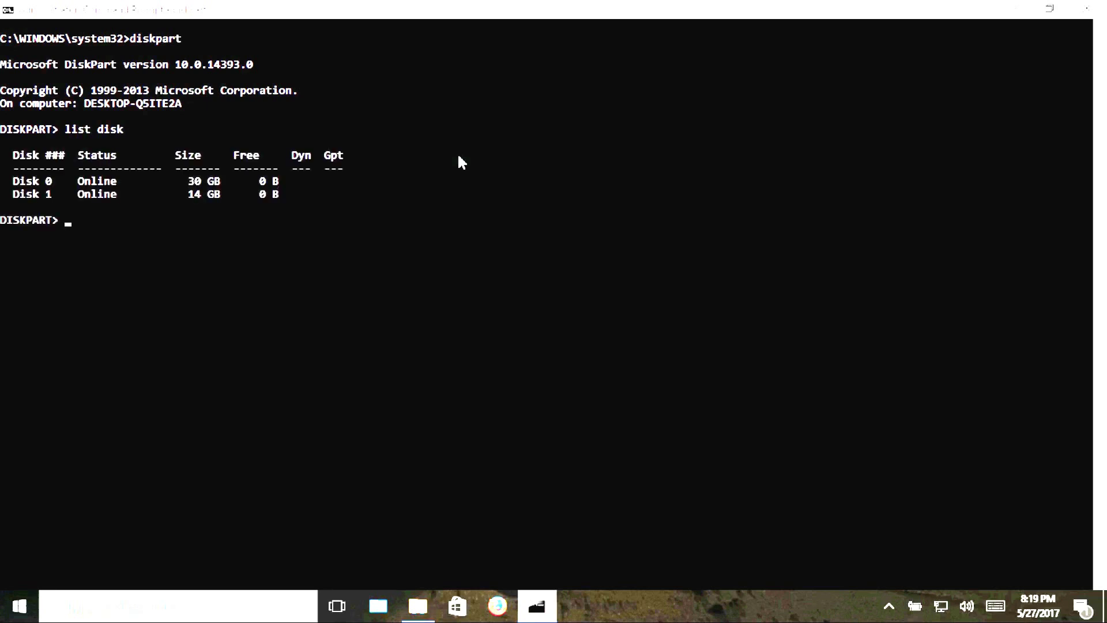
text(select disk 1)
key(Return)
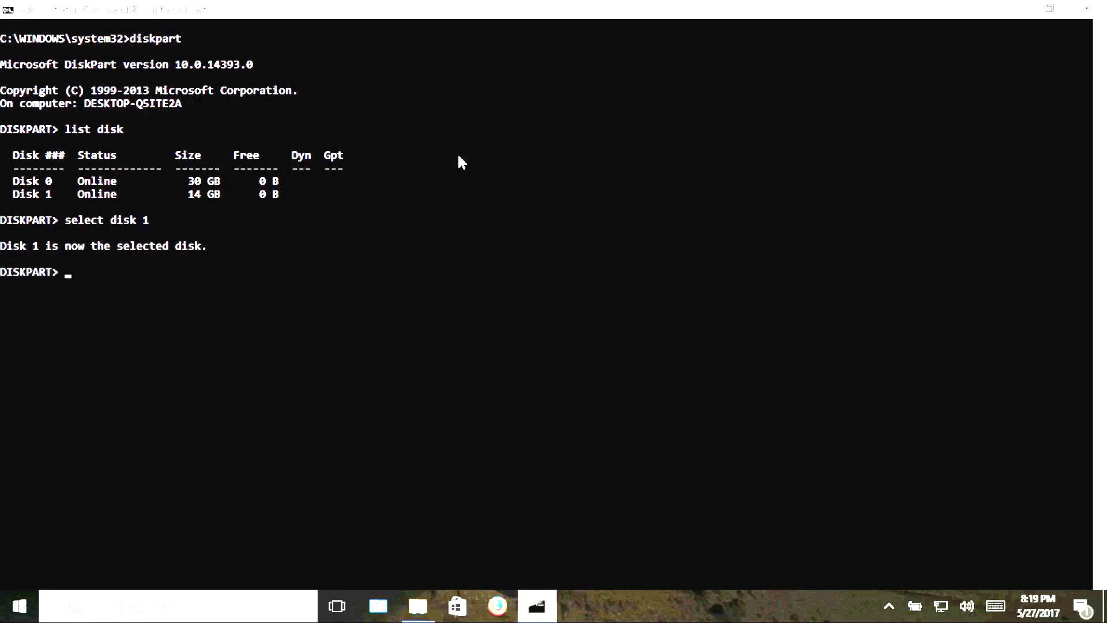
Clean disk 1, create a primary partition and select partition 1.
text(clean)
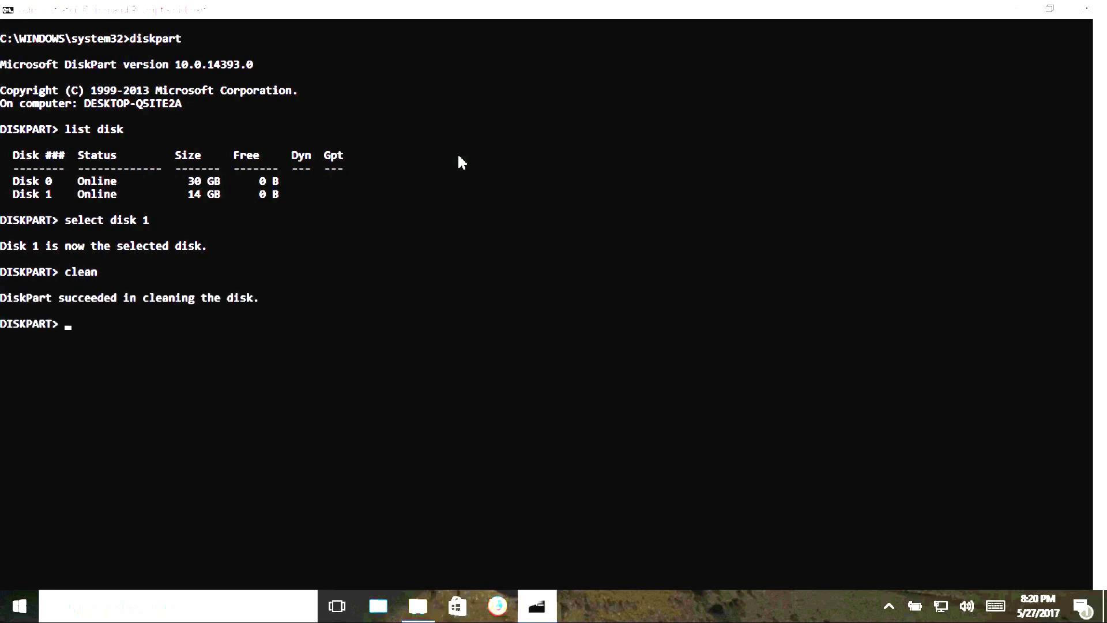
text(create partition primary)
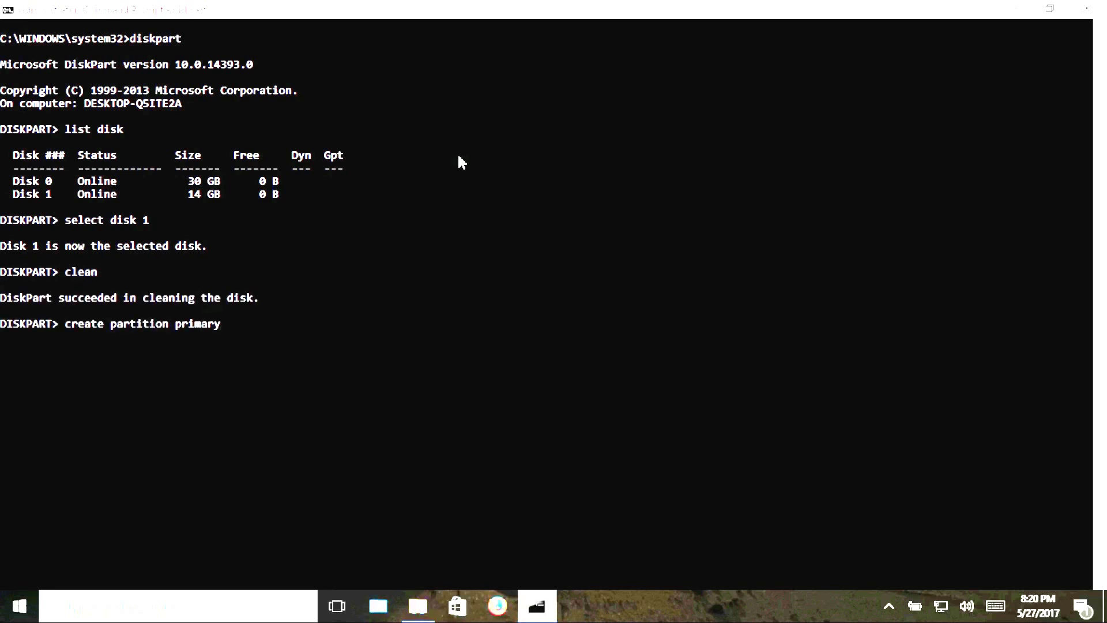
key(Return)
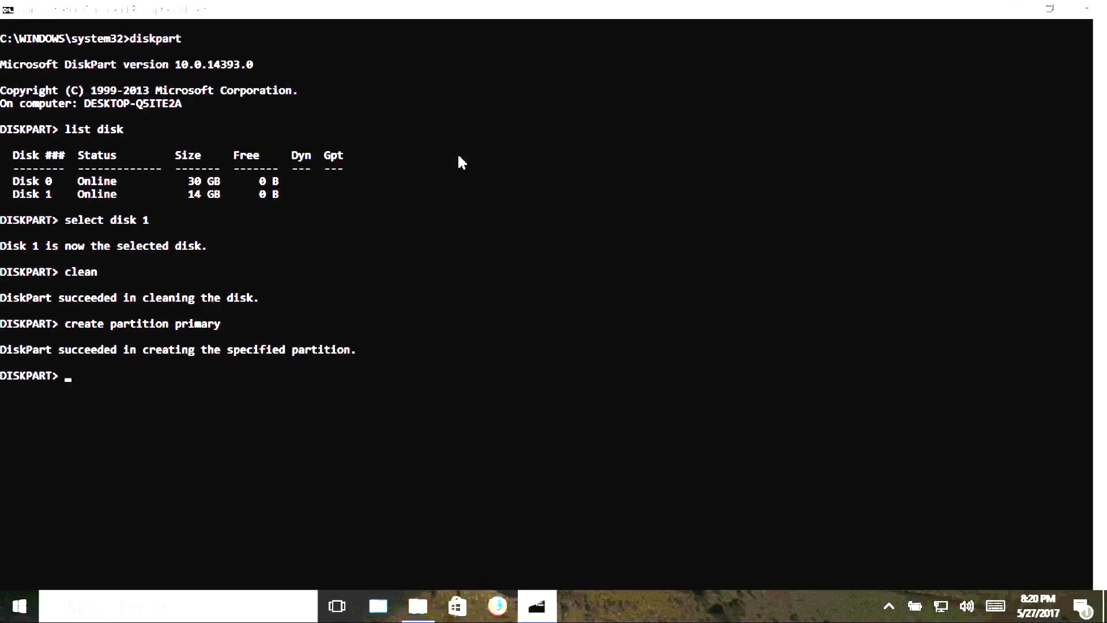
text(select partition 1)
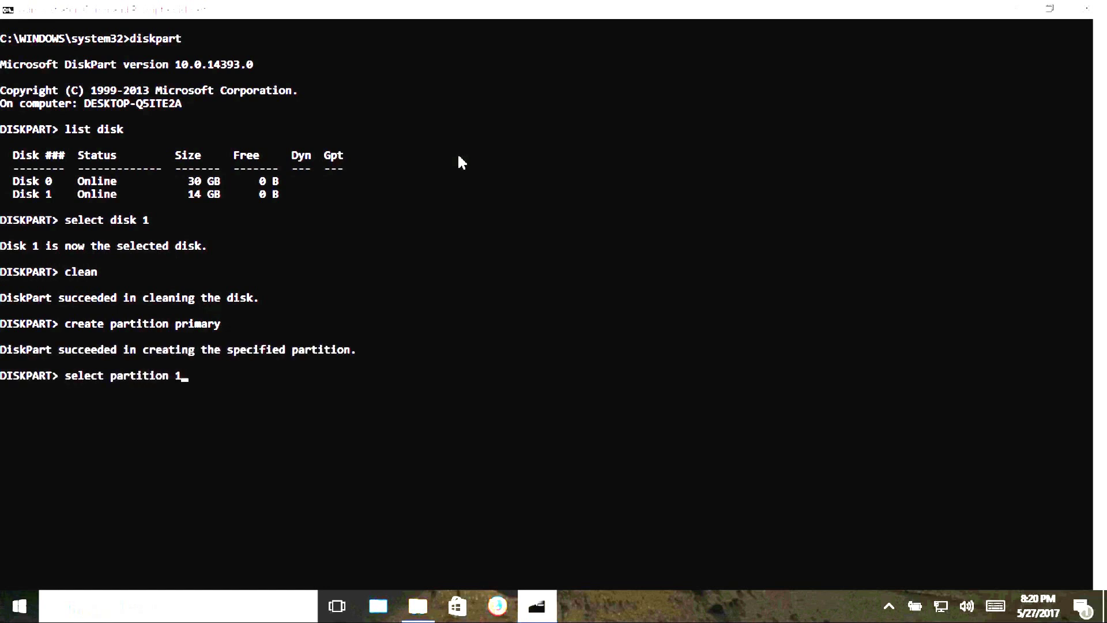
key(Return)
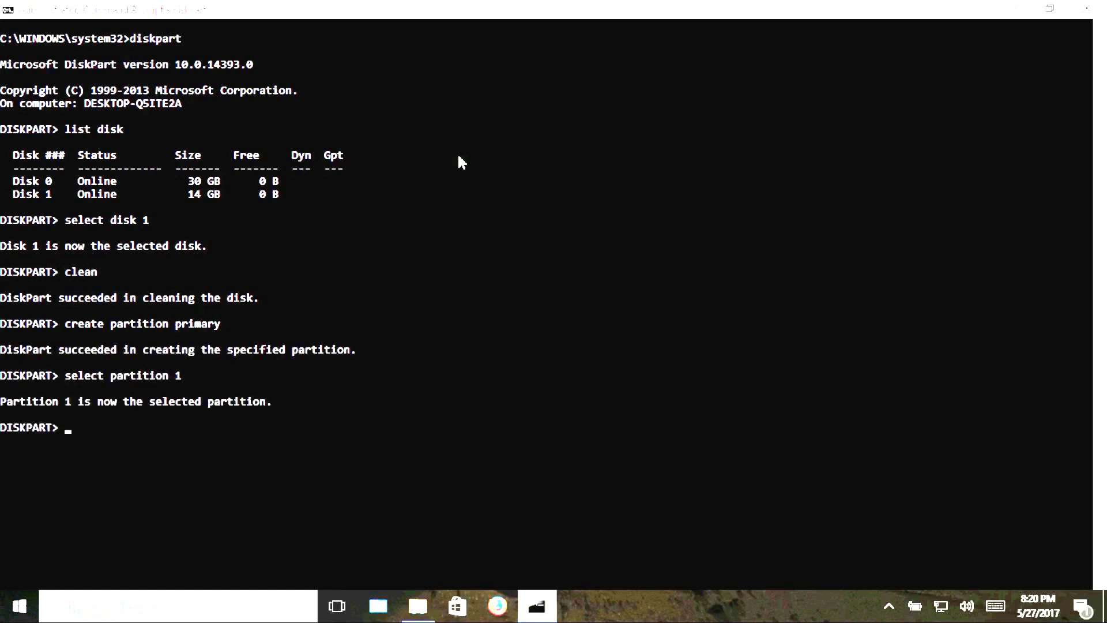
Quick-format the partition as FAT32 labelled 'Ubuntu 1704', removing the hyphen from the label.
text(format fs="fat)
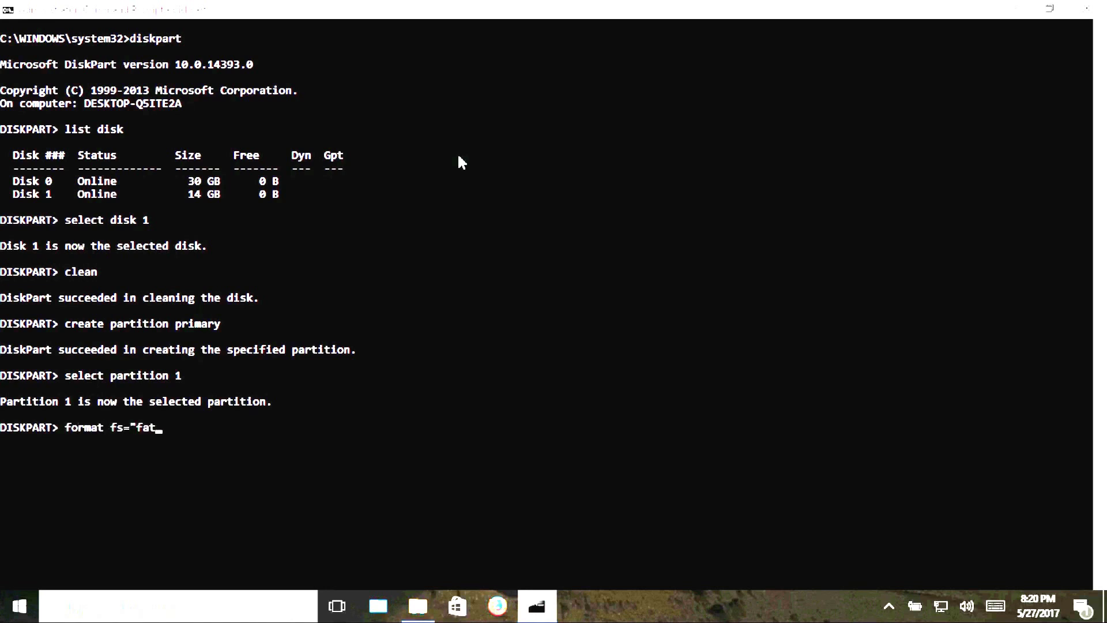
text(32" quick label="Ub)
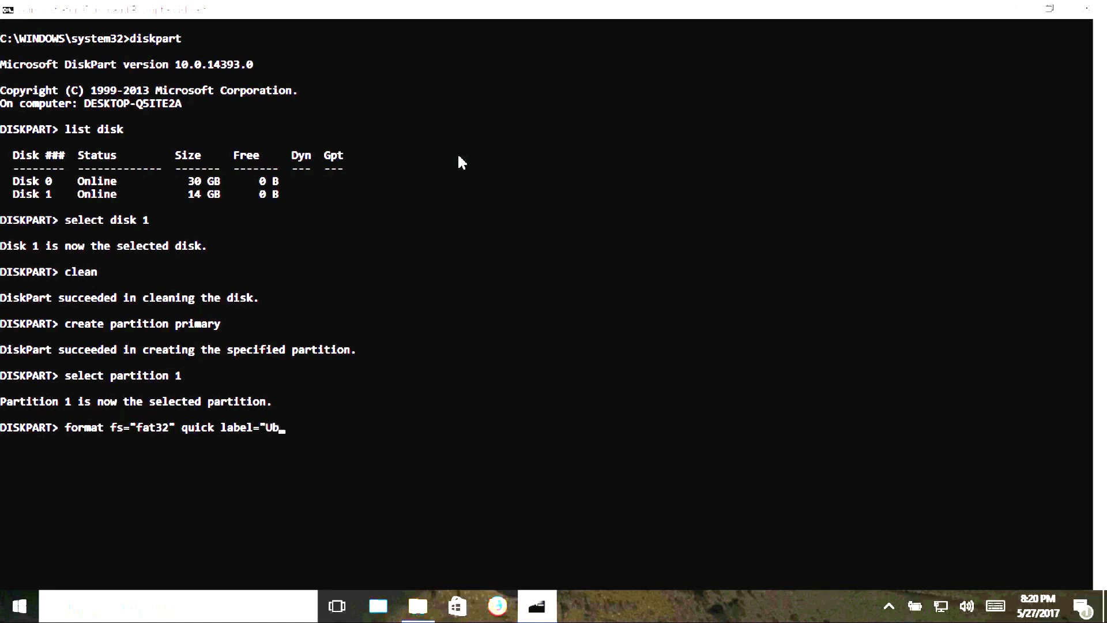
text(untu 17-04")
key(Return)
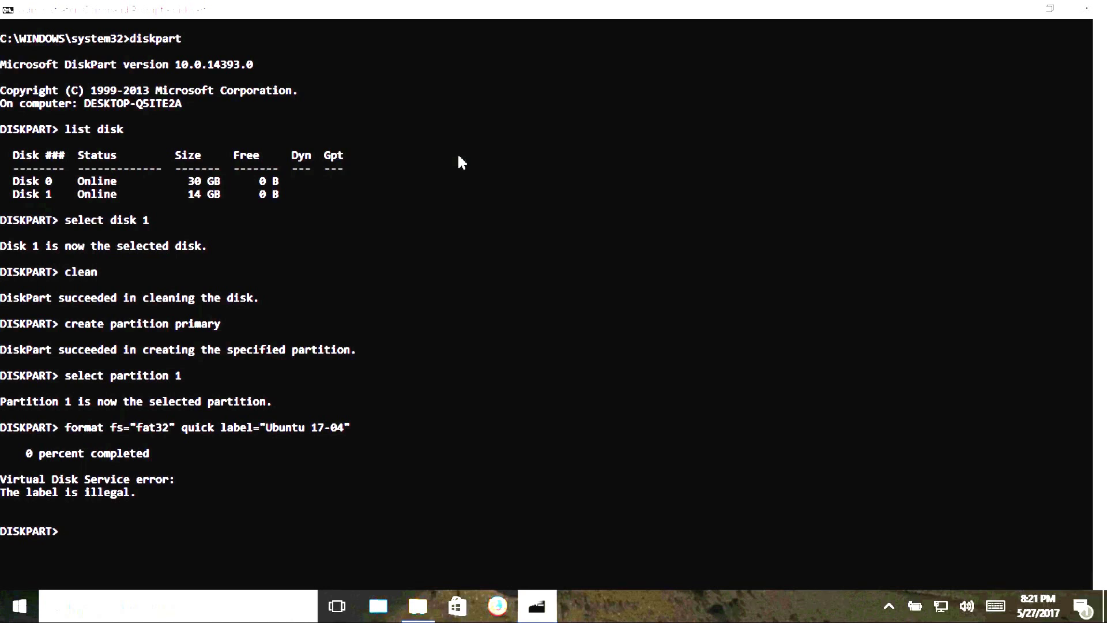
key(Up)
key(Left)
key(Left)
key(Left)
key(BackSpace)
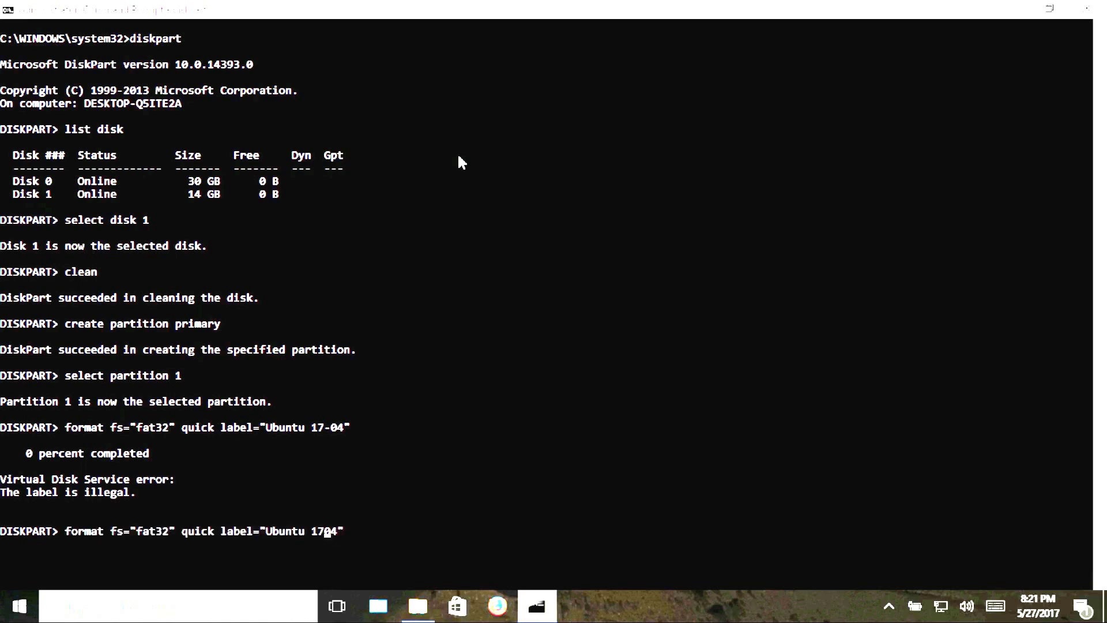
key(Return)
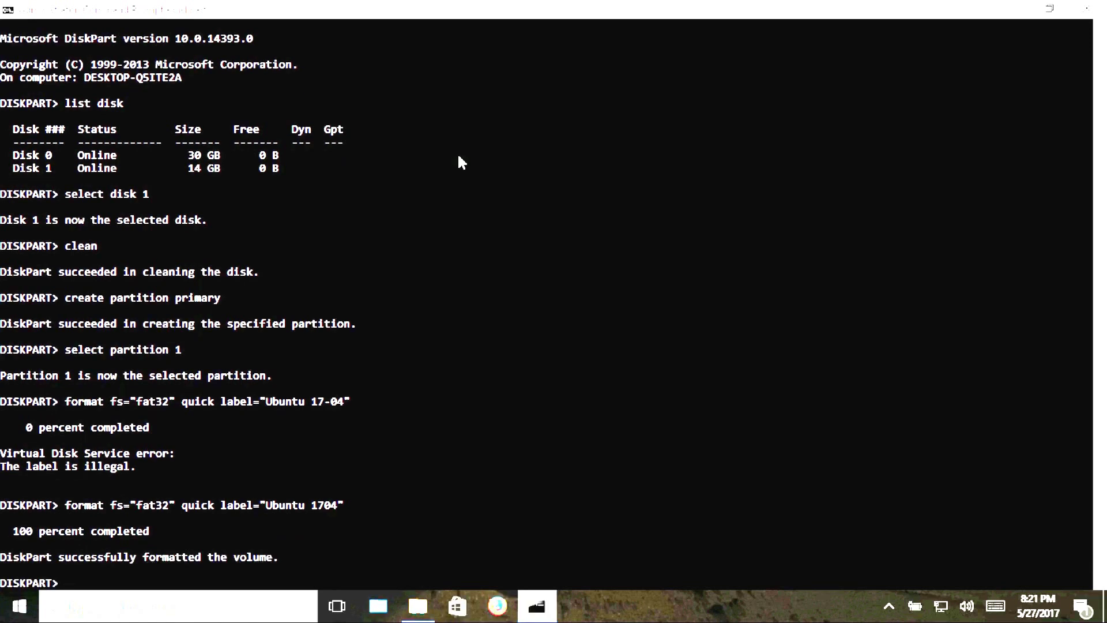
Exit DiskPart and close the Command Prompt.
text(exit)
key(Return)
text(ex)
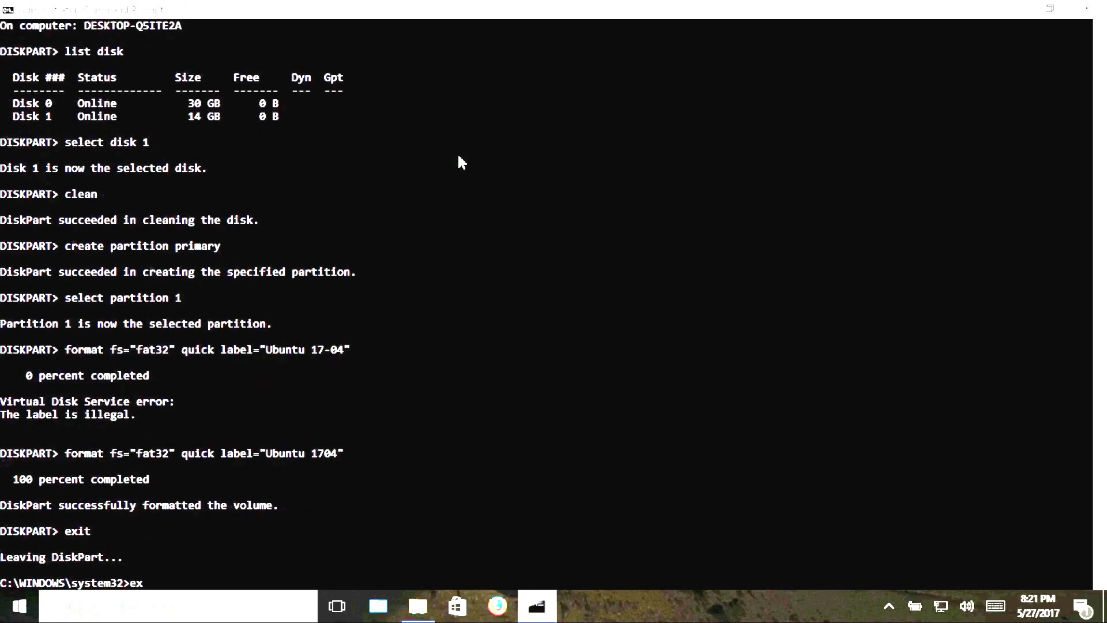
text(it)
key(Return)
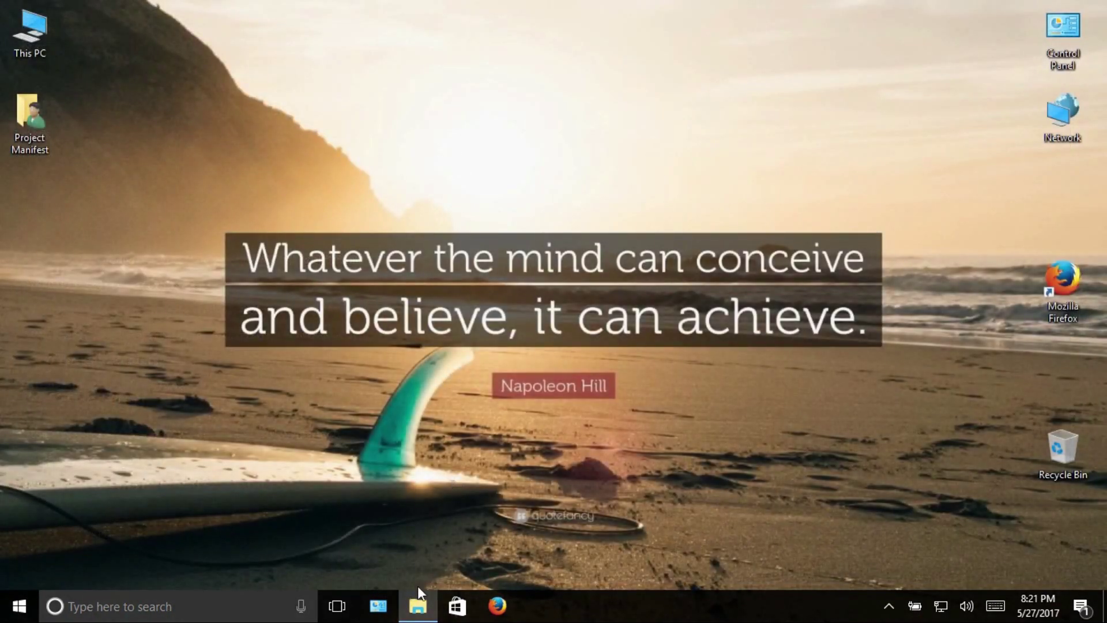
mouse_move(417, 618)
mouse_move(409, 534)
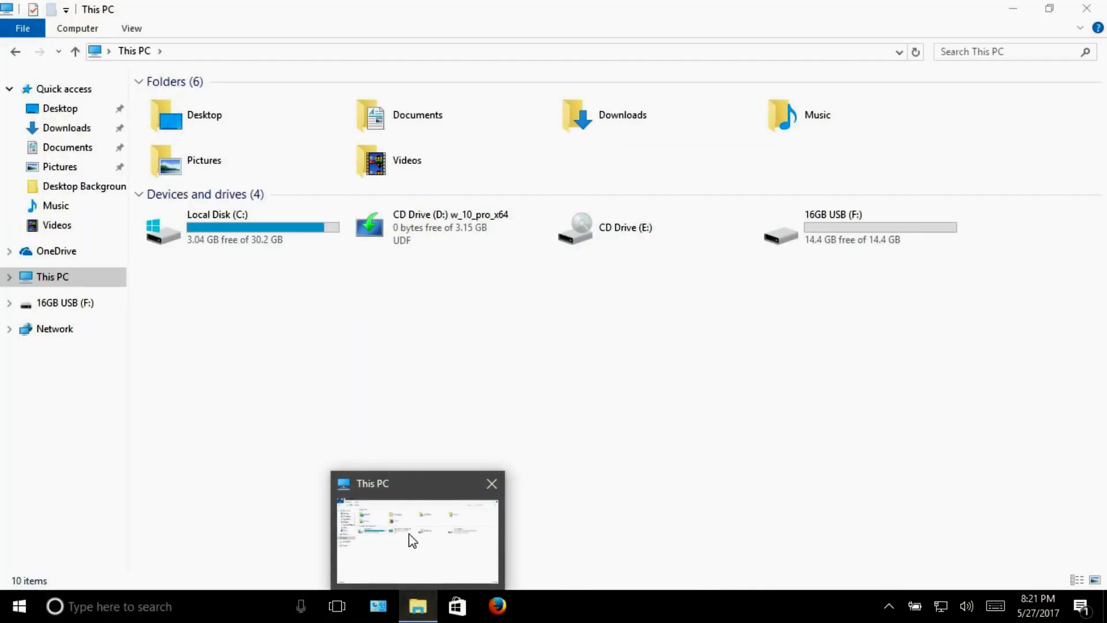
click(409, 534)
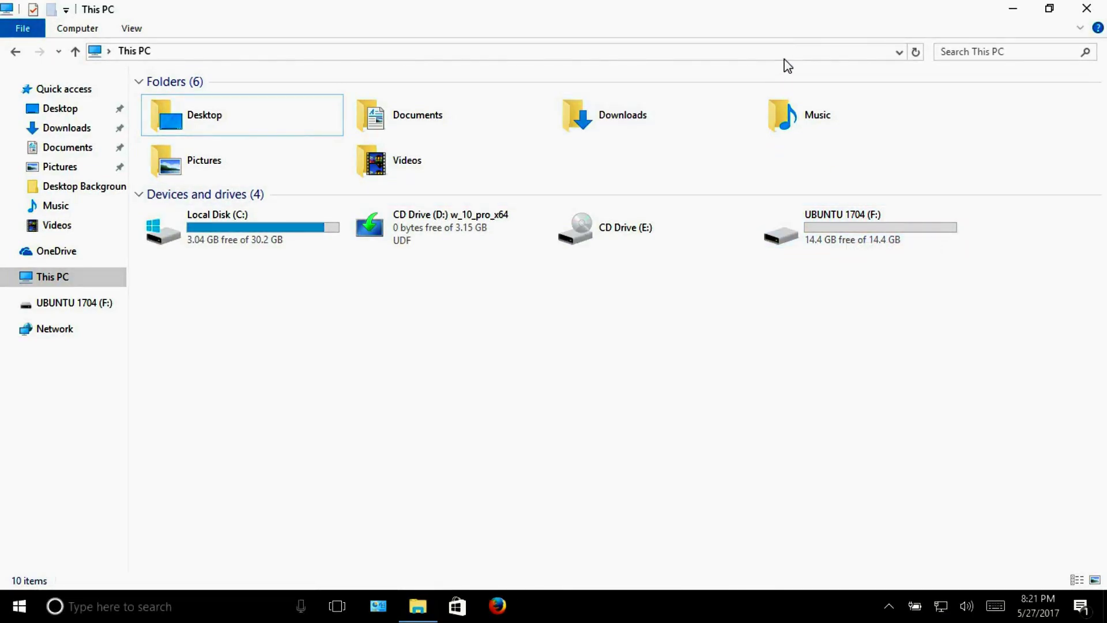
click(1092, 11)
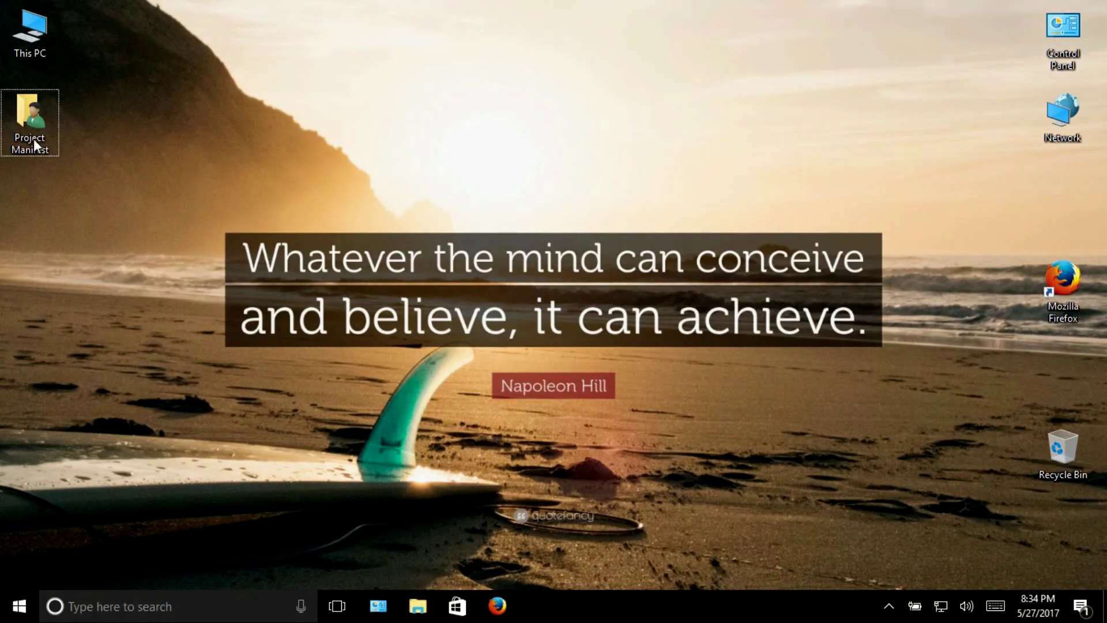
Go to Project Manifest > Downloads and launch rufus-2.15, allowing it through User Account Control.
double_click(21, 112)
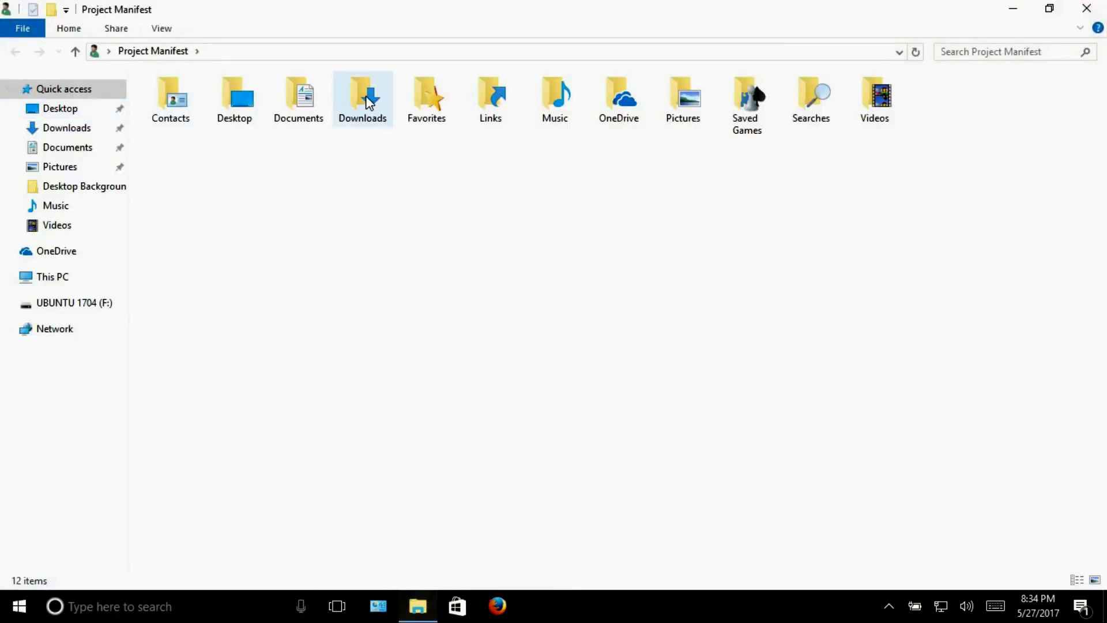
double_click(370, 102)
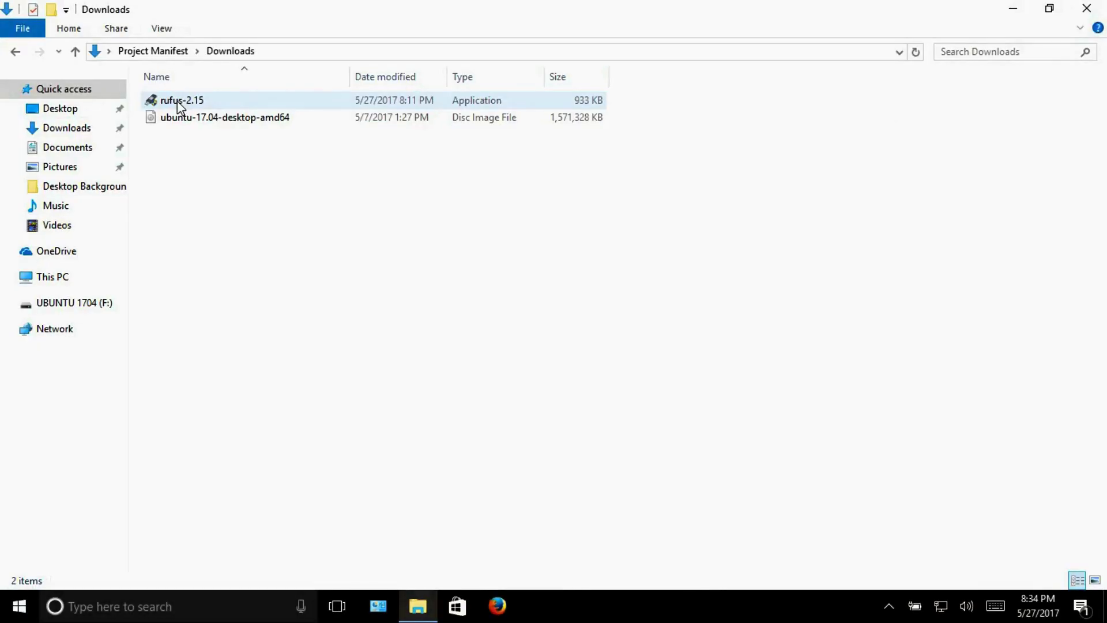
double_click(179, 102)
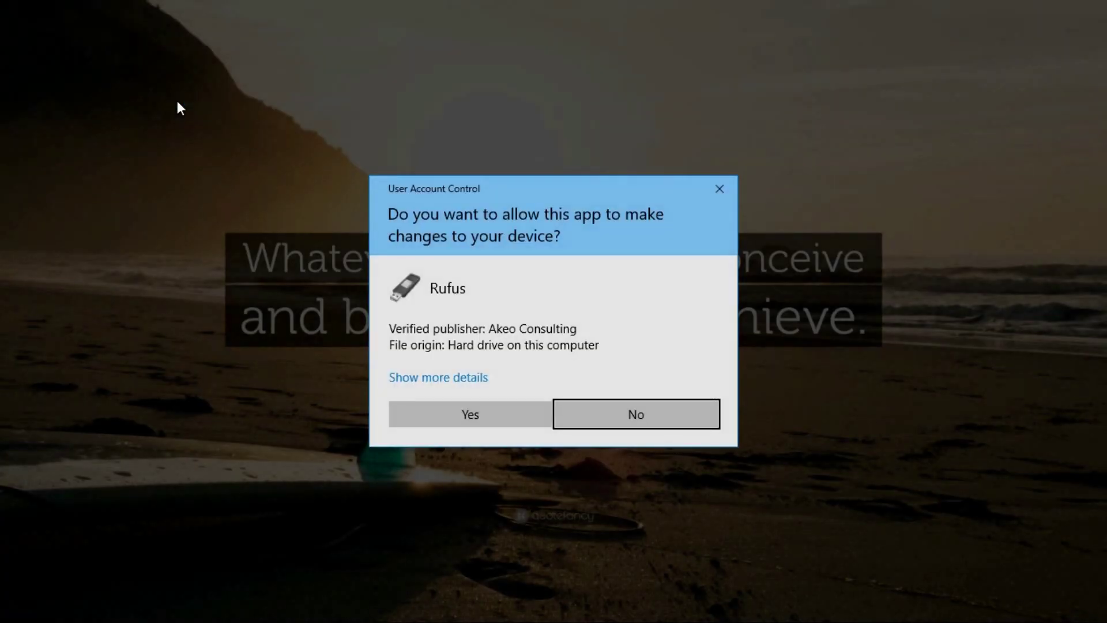
click(469, 415)
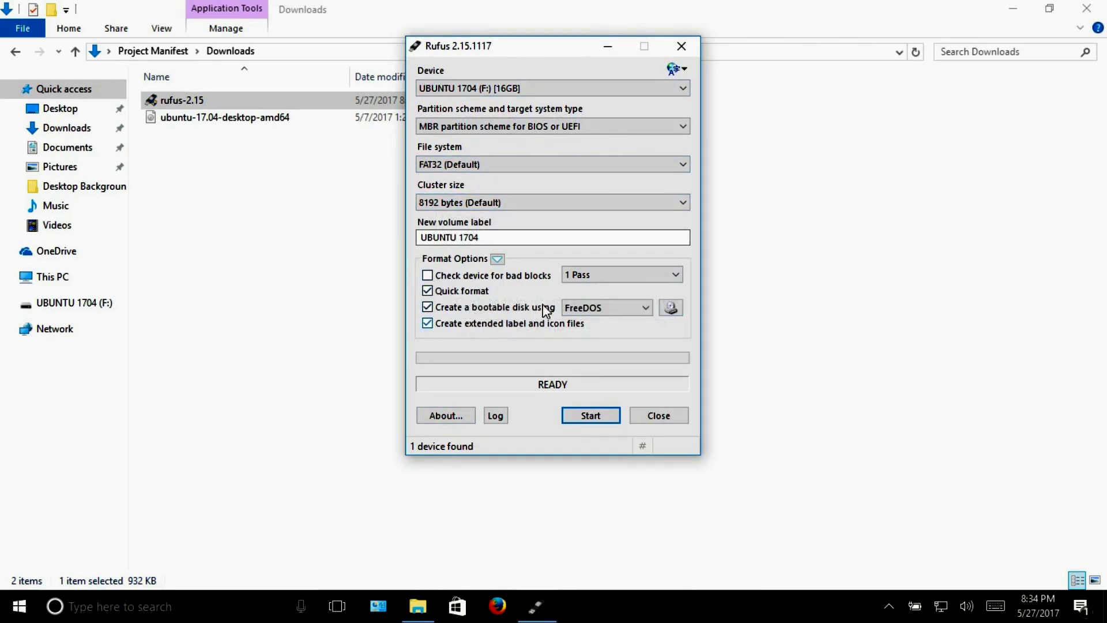
Load ubuntu-17.04-desktop-amd64.iso as the Rufus boot image and start creating the drive.
click(673, 312)
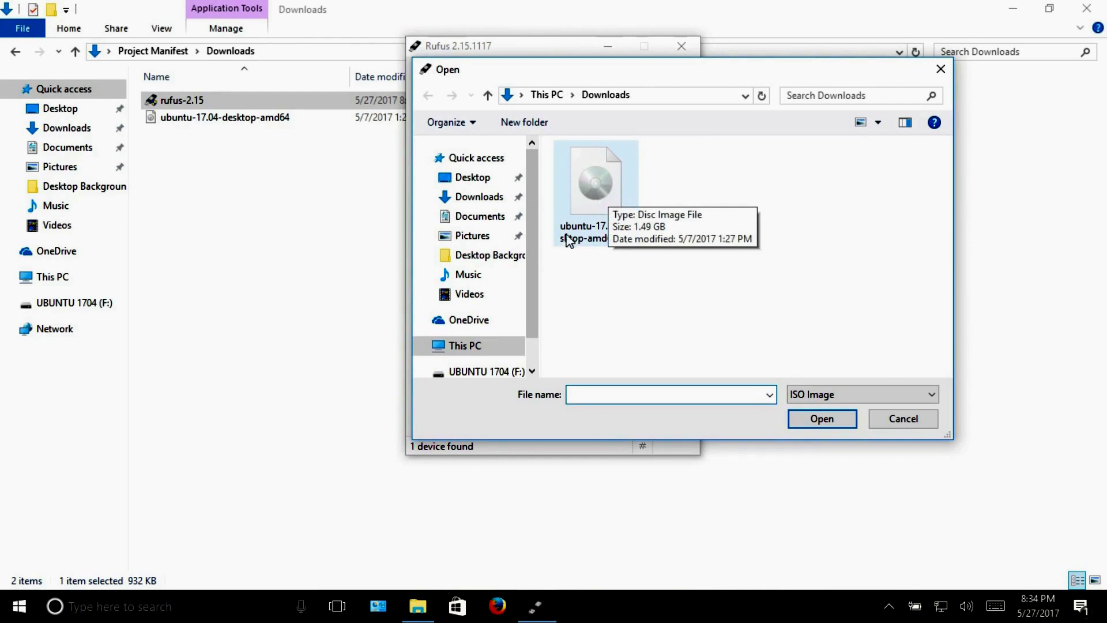
click(598, 189)
double_click(599, 189)
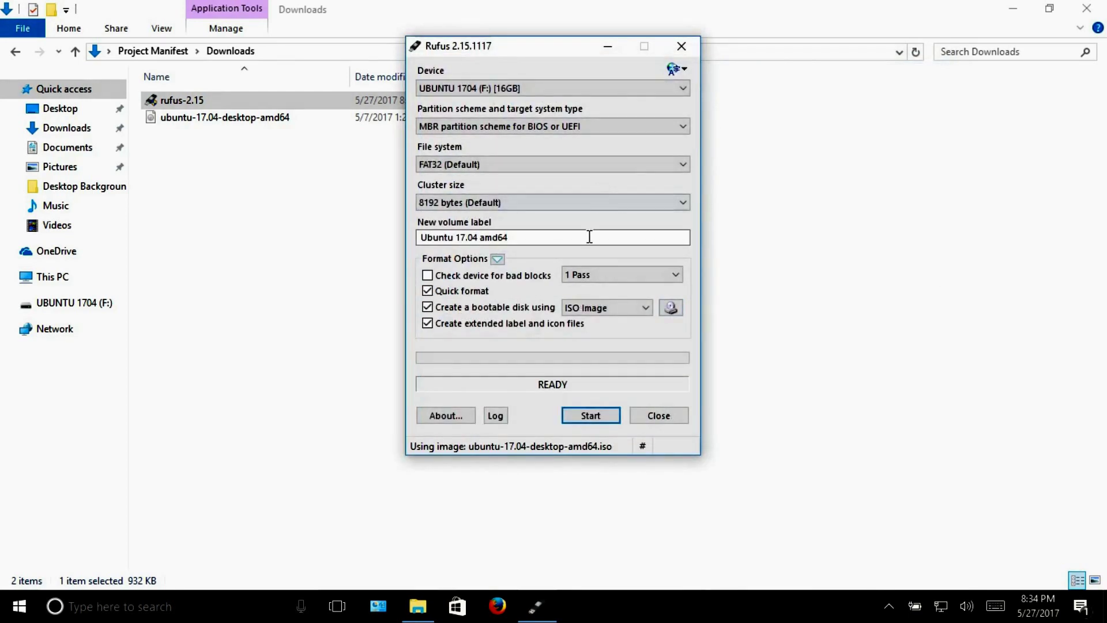
click(591, 418)
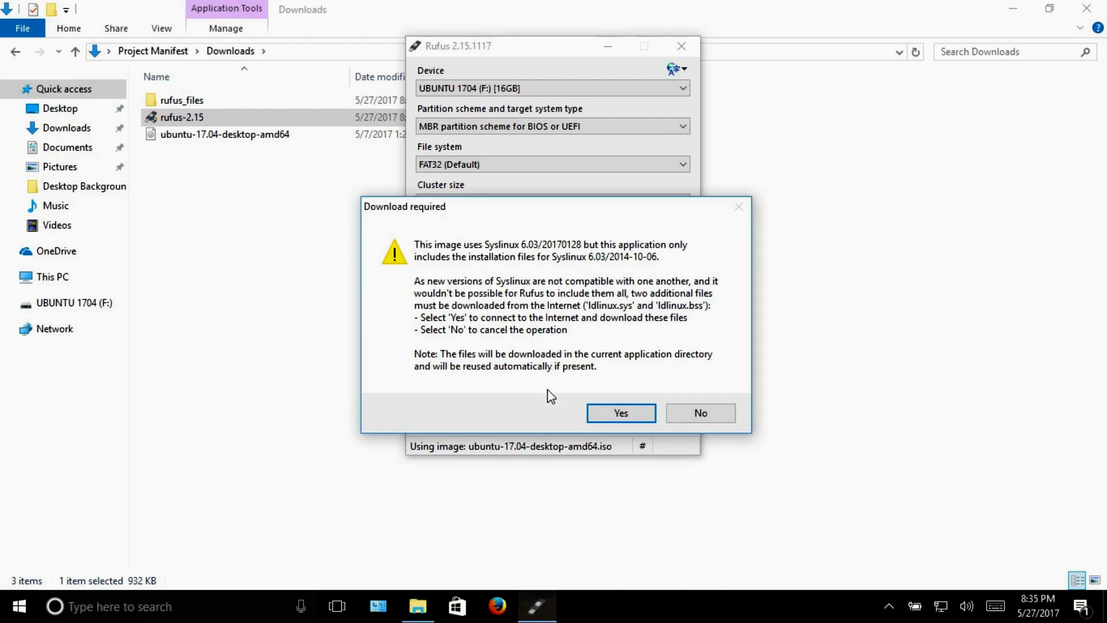
Accept the newer Syslinux download, keep ISO Image write mode, and confirm erasing the USB drive.
click(634, 414)
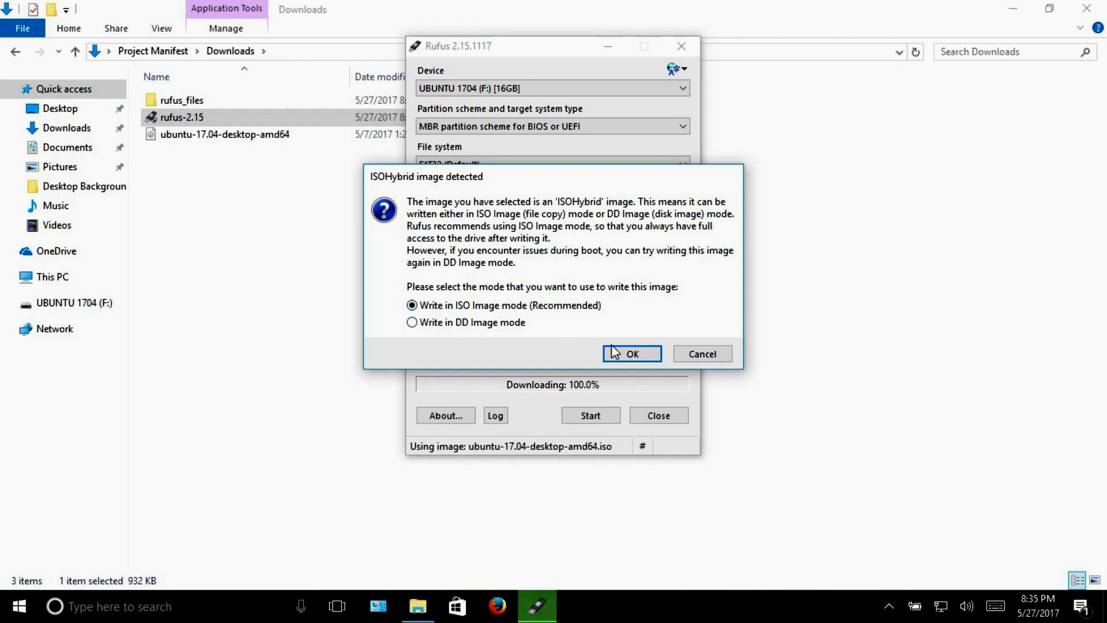
click(633, 354)
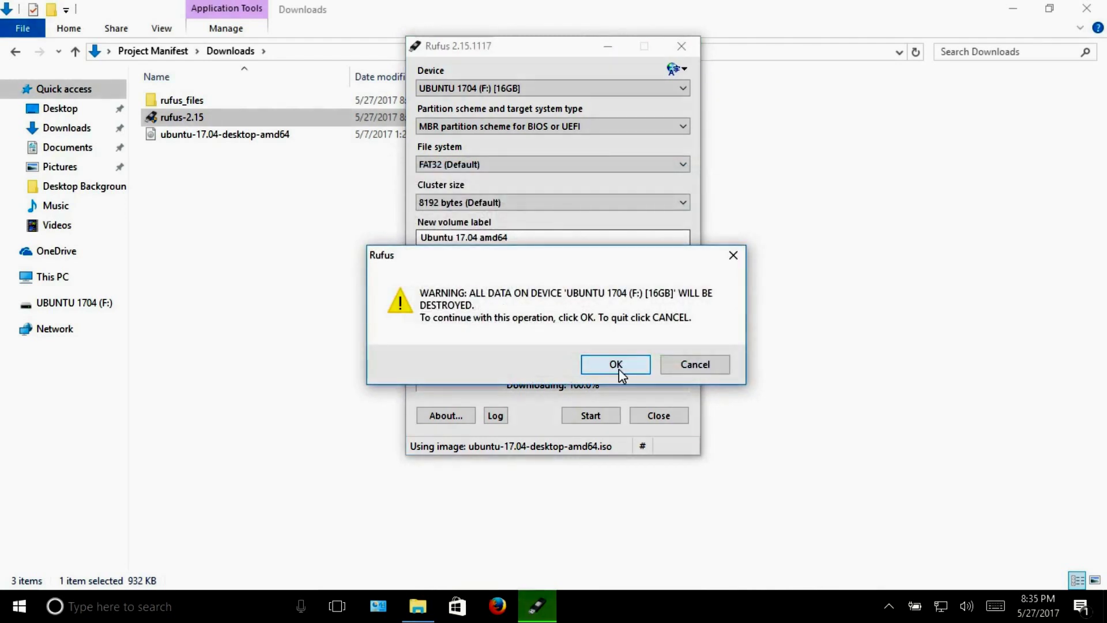
click(616, 364)
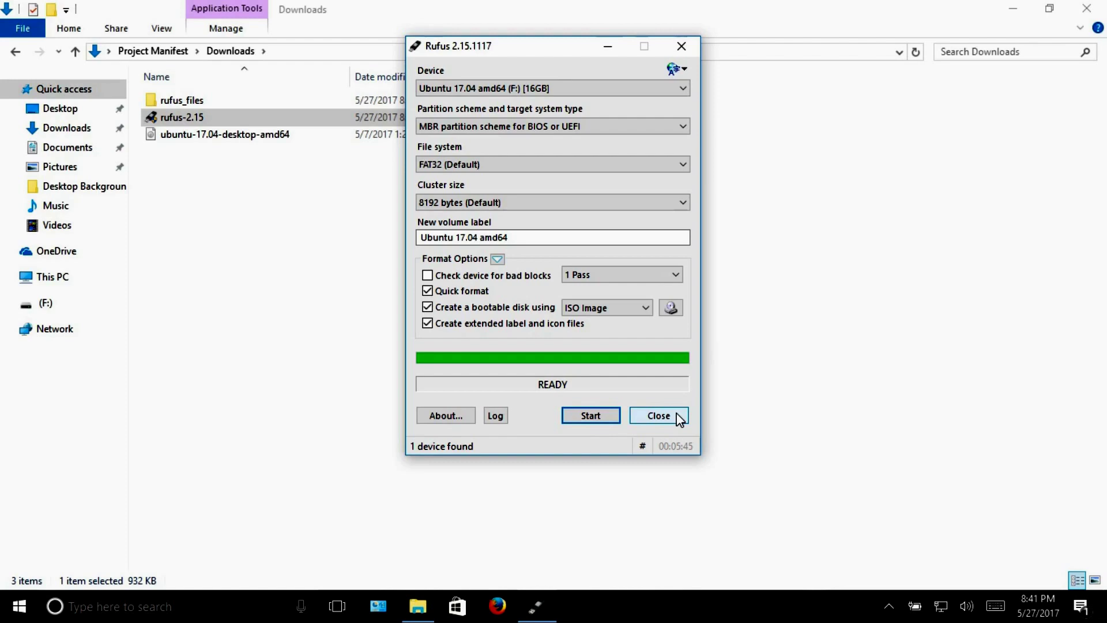
Close Rufus, view the Ubuntu boot, casper and EFI files on drive (F:), then bring up Start.
click(658, 416)
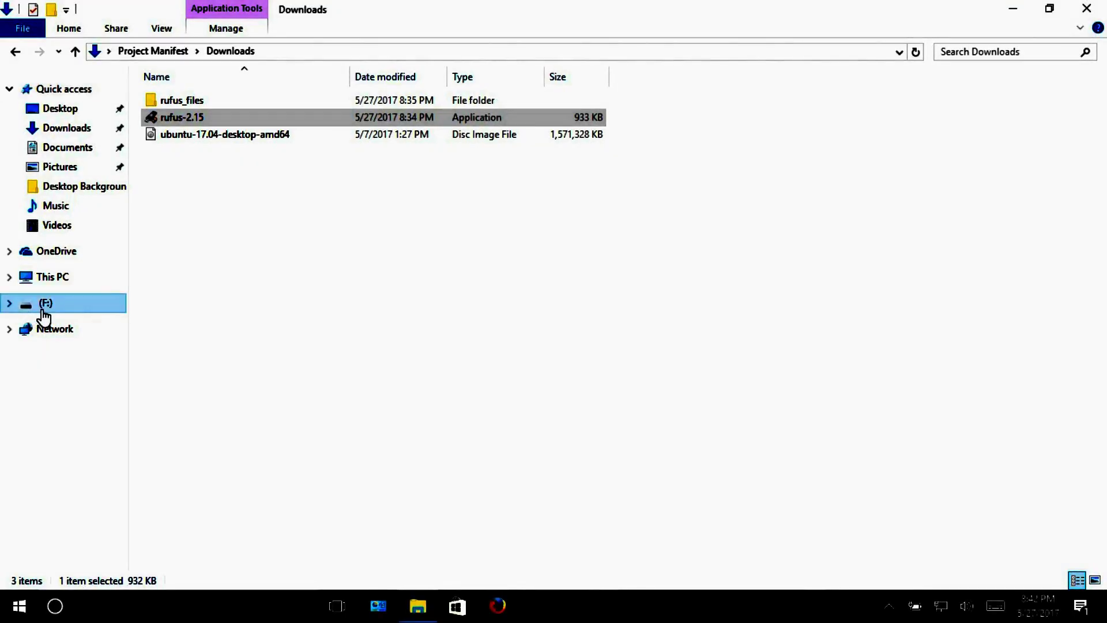
click(43, 312)
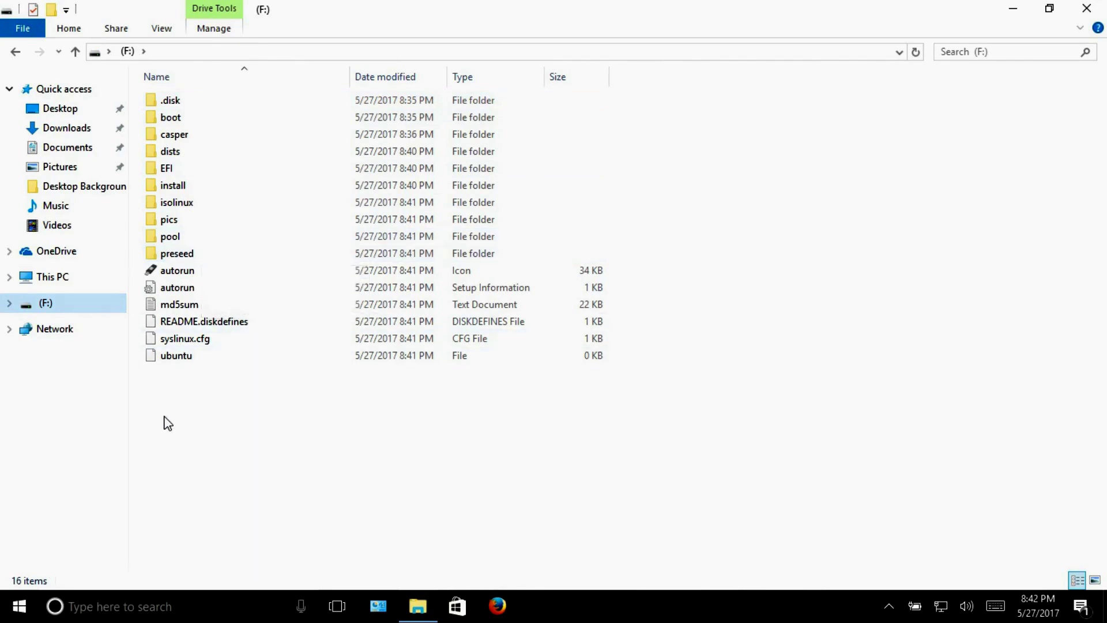
click(18, 611)
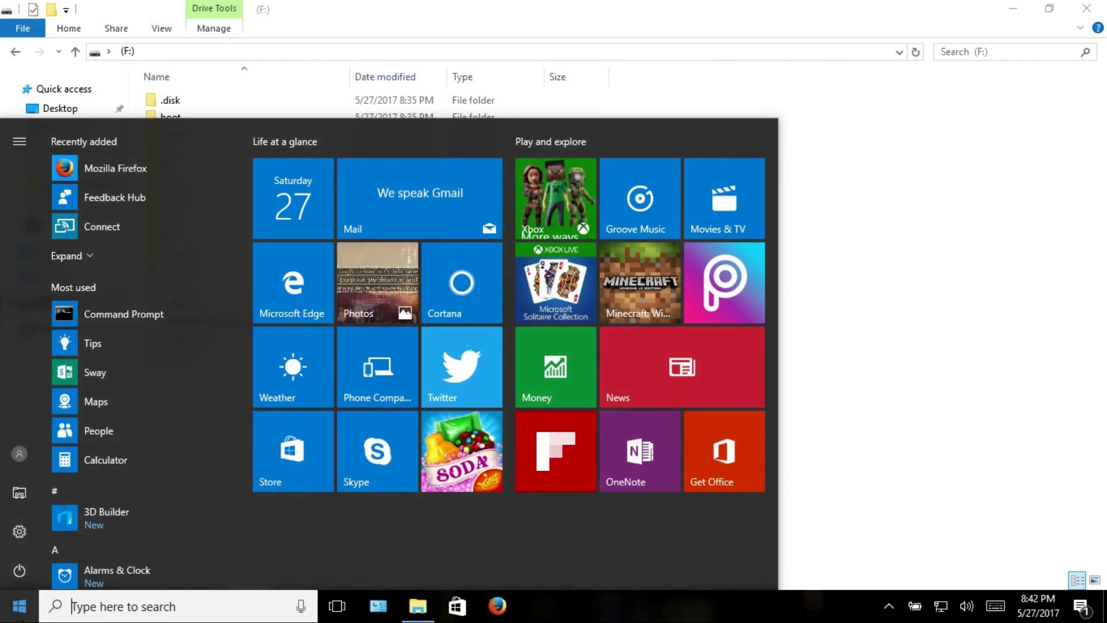
Bring up the Start menu's power options showing Shut down and Restart.
click(19, 570)
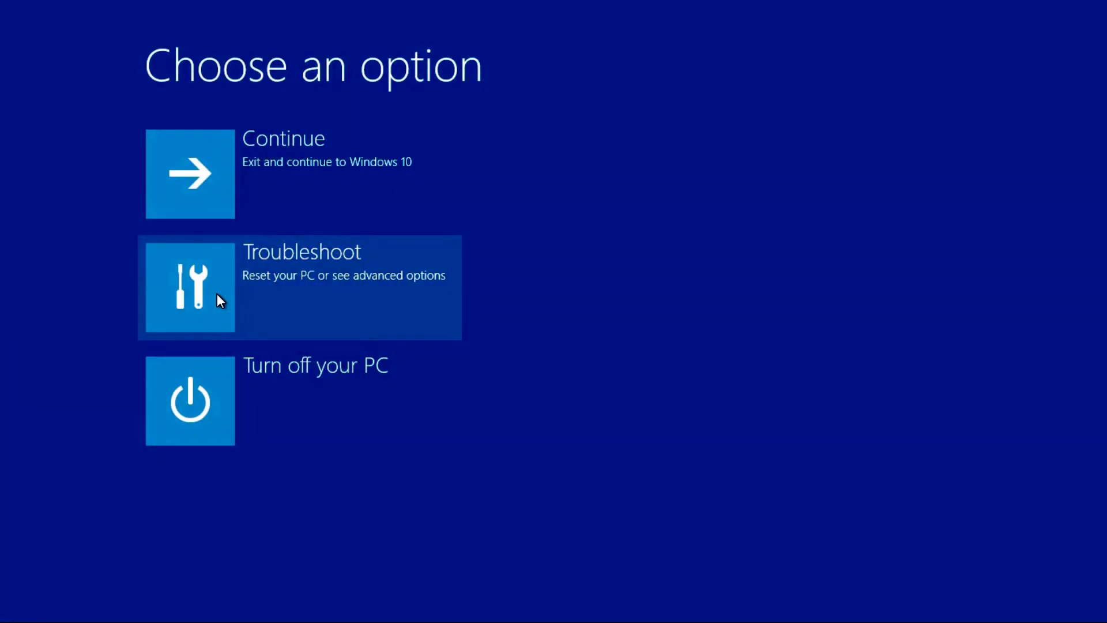
Navigate Troubleshoot > Advanced options > Startup Settings in the recovery environment.
click(216, 294)
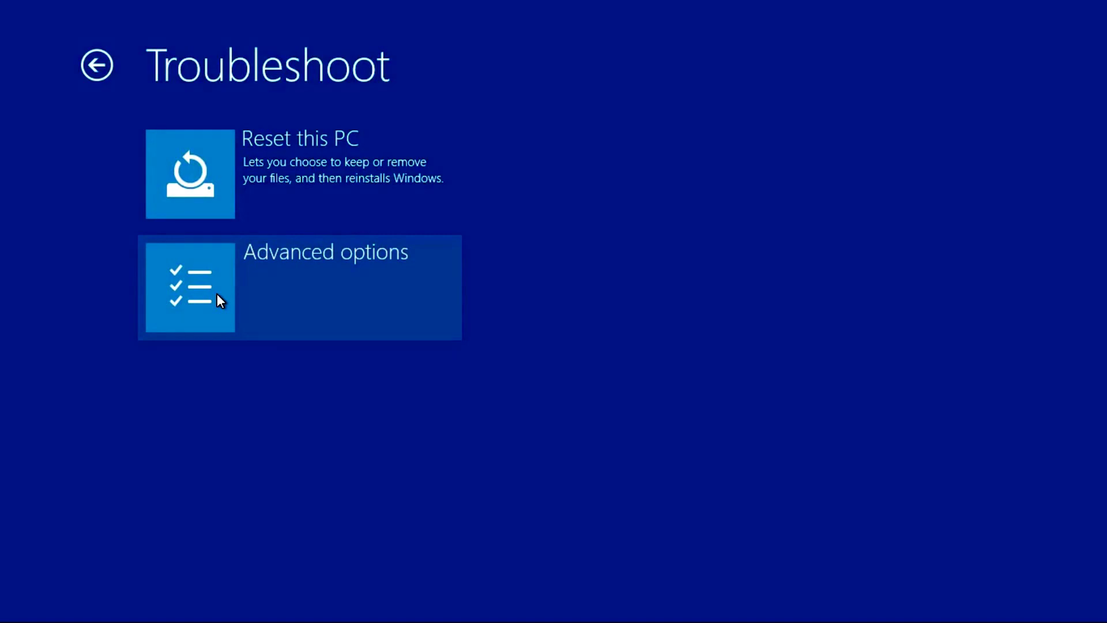
click(217, 300)
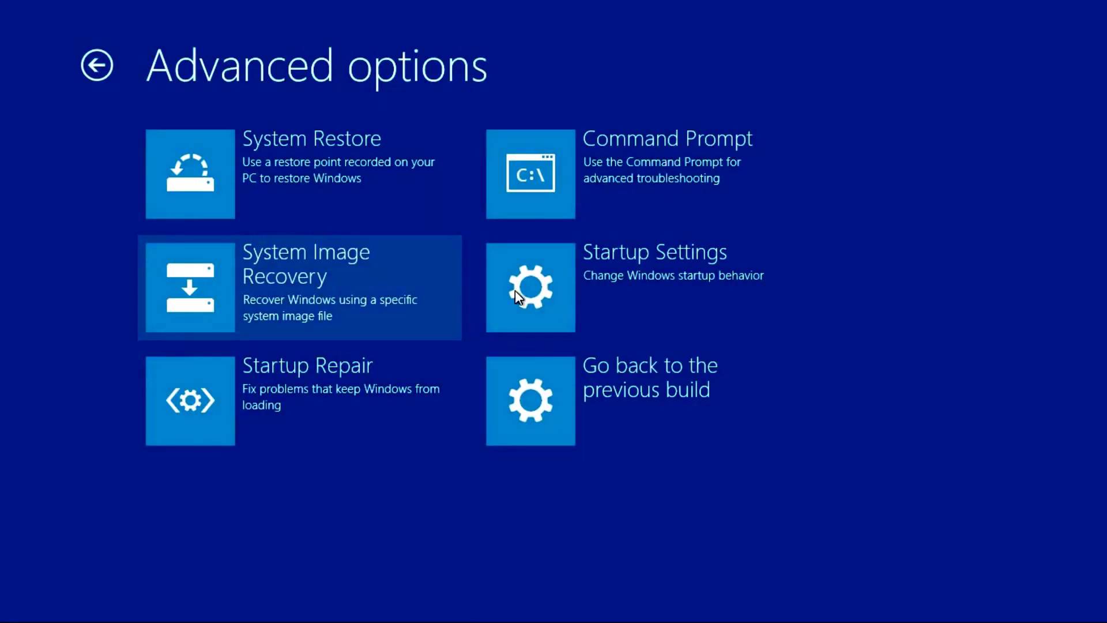
click(596, 298)
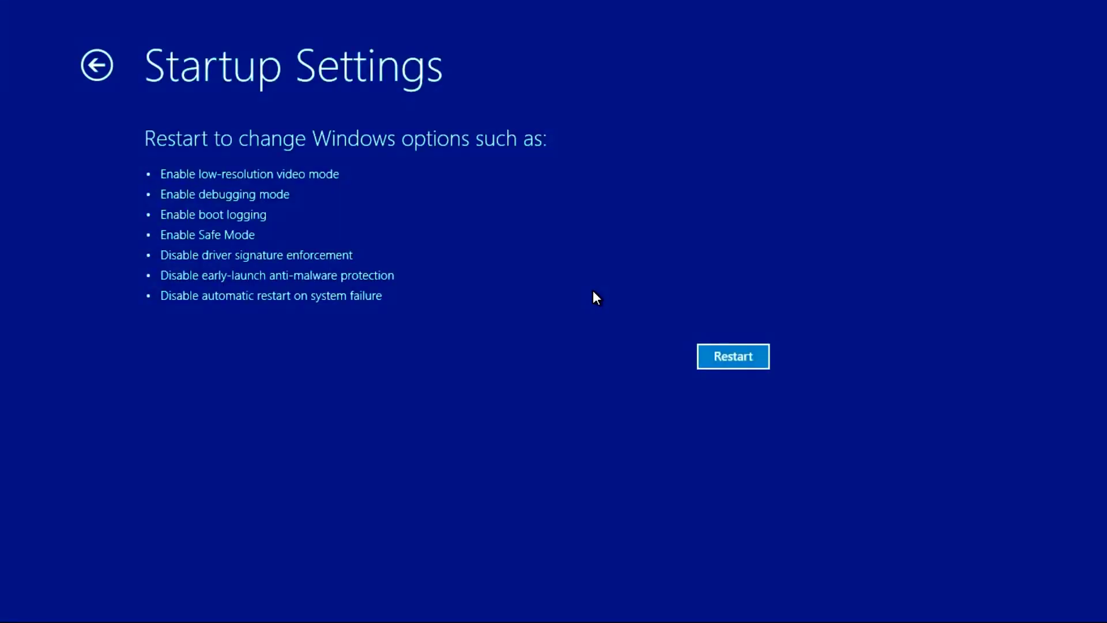